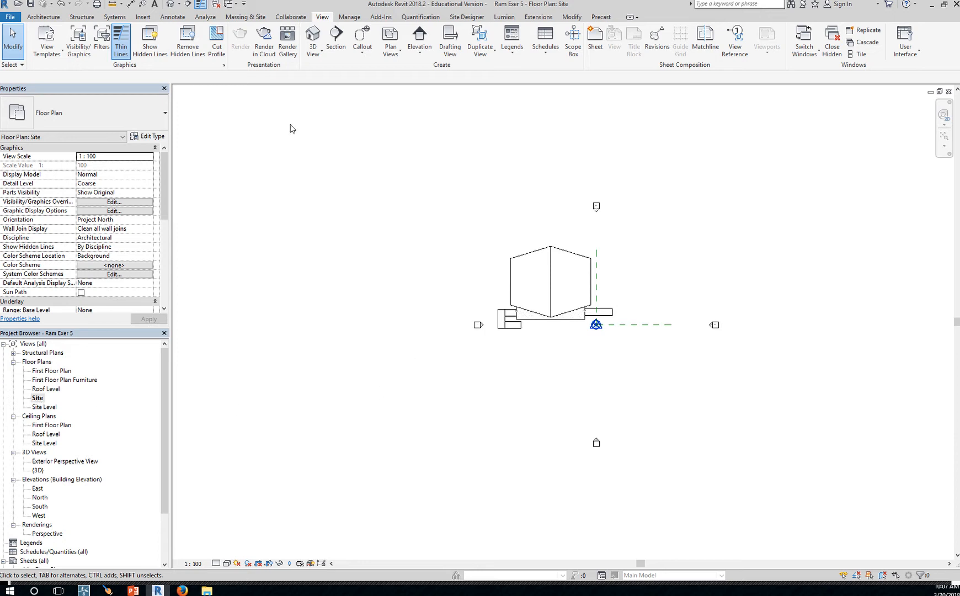
- Create a perspective walkthrough in the site plan with three key frames curving around the southwest side of the house, and finish it
{"action": "left_click", "coordinate": [179, 7]}
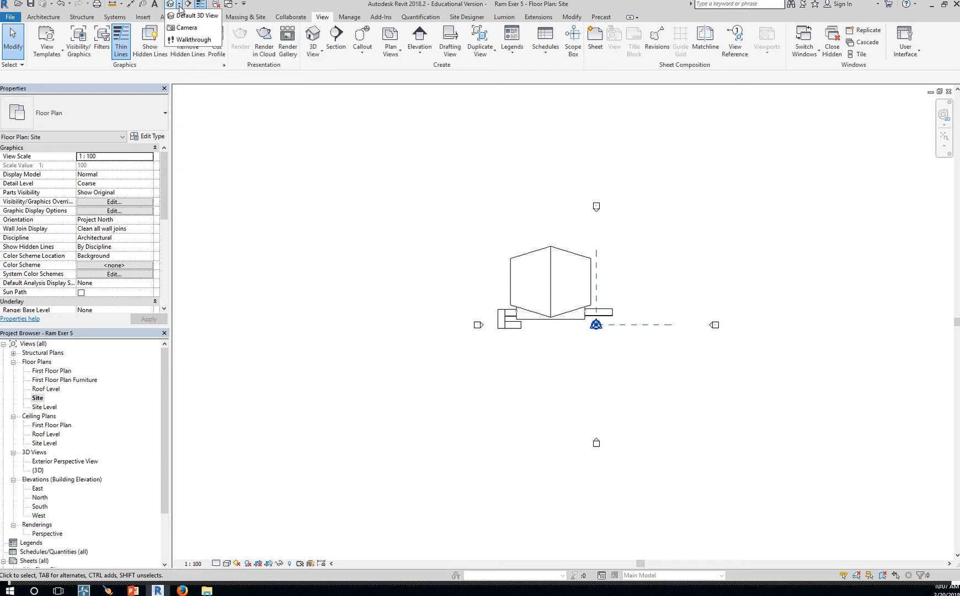
{"action": "left_click", "coordinate": [202, 40]}
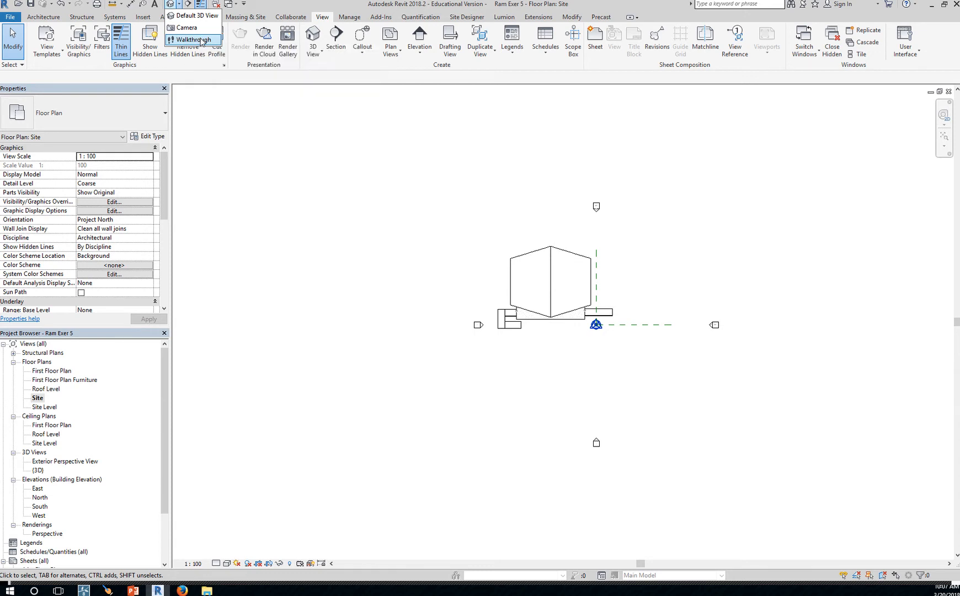
{"action": "left_click", "coordinate": [411, 268]}
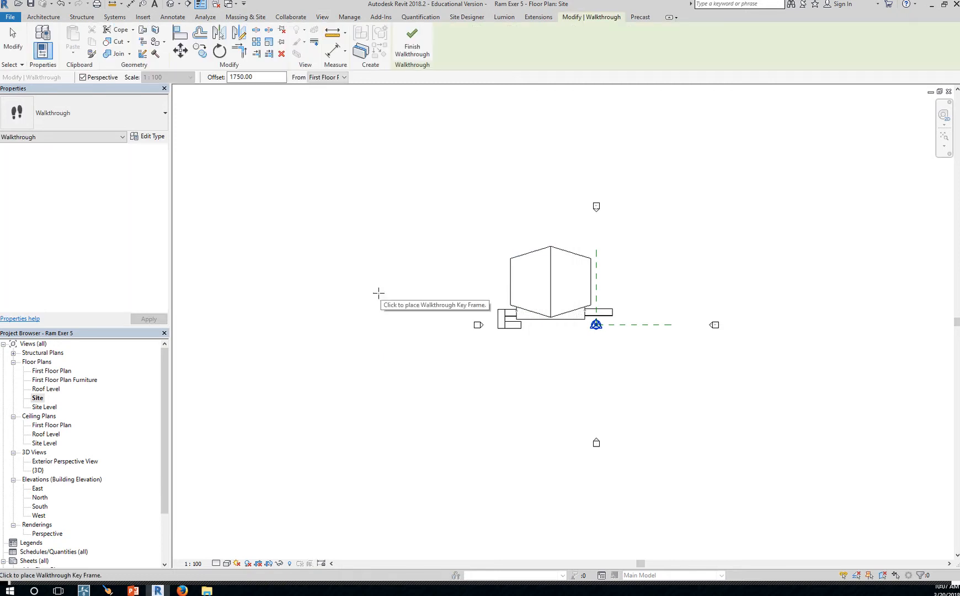
{"action": "left_click", "coordinate": [331, 290]}
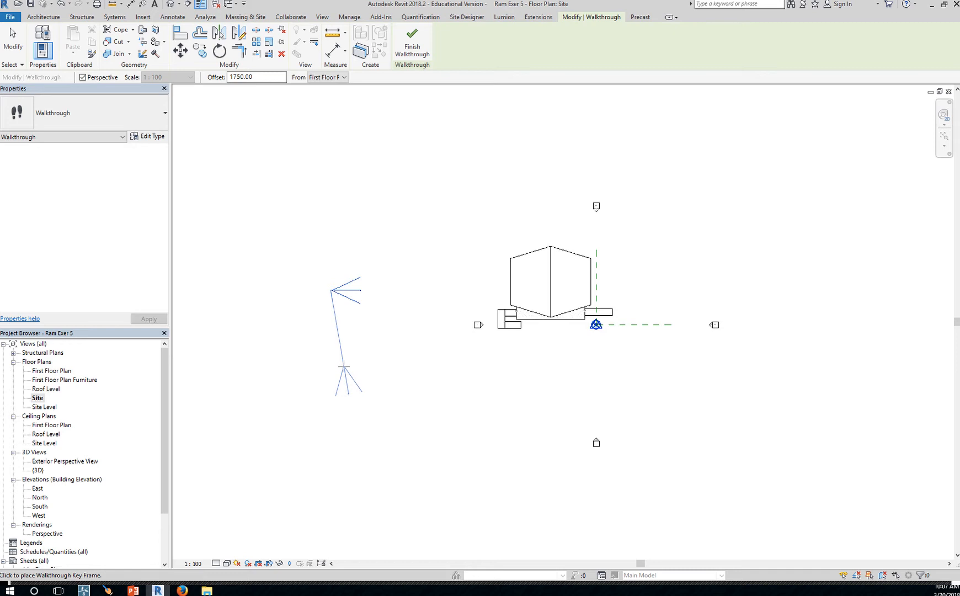
{"action": "left_click", "coordinate": [341, 364]}
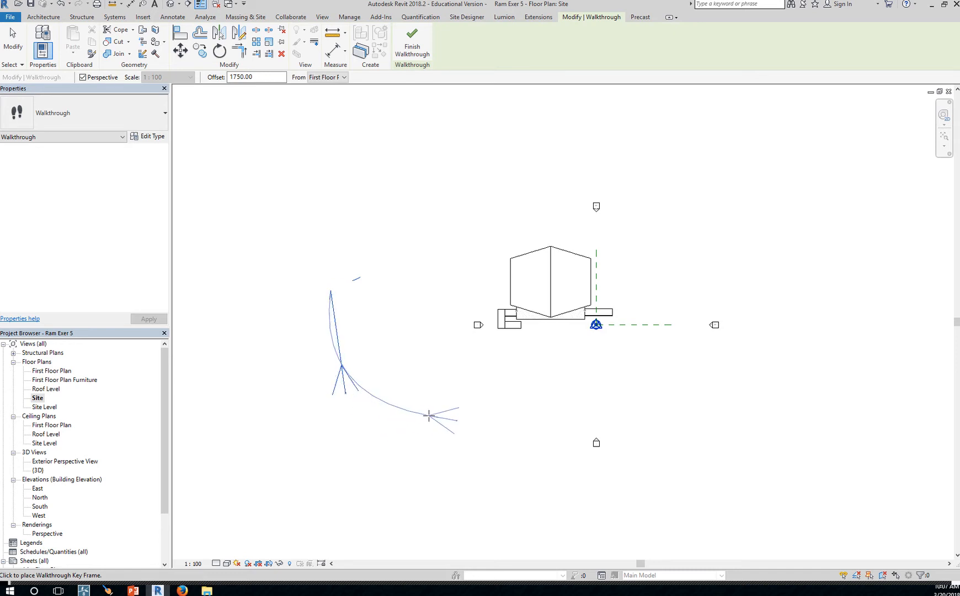
{"action": "left_click", "coordinate": [428, 415]}
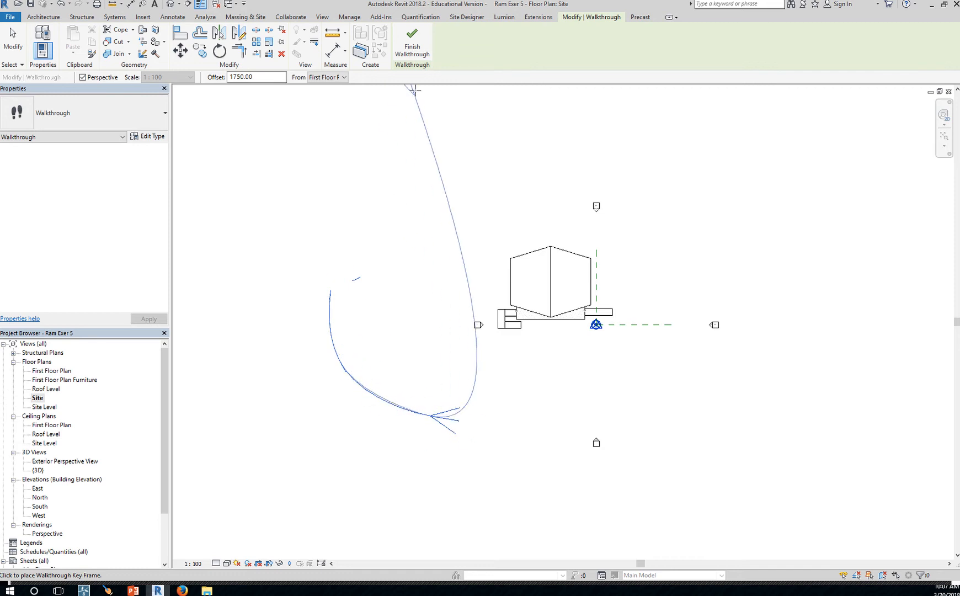
{"action": "left_click", "coordinate": [420, 53]}
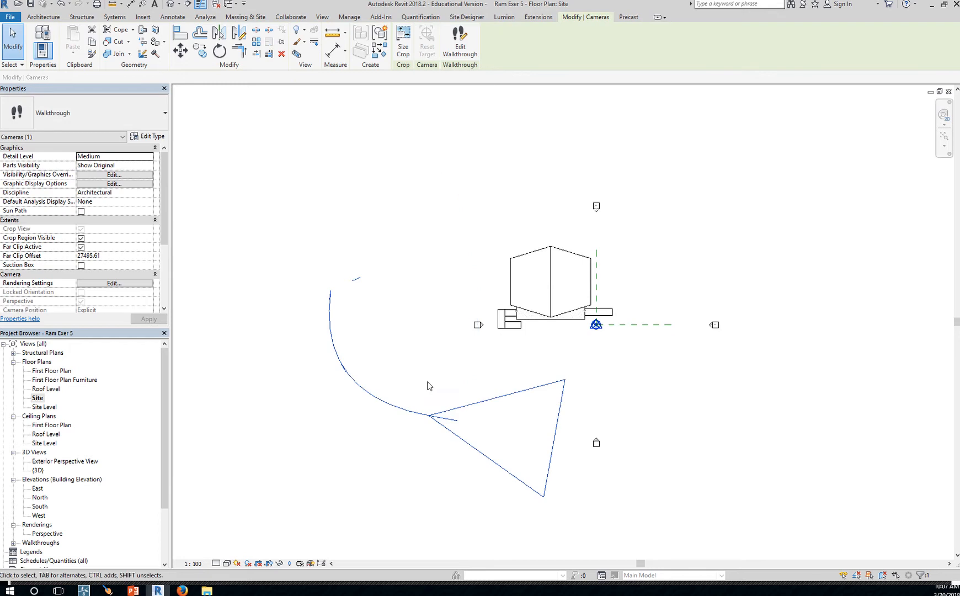
- Close the hidden view windows and open the West elevation
{"action": "scroll", "coordinate": [380, 453], "scroll_direction": "down", "scroll_amount": 4}
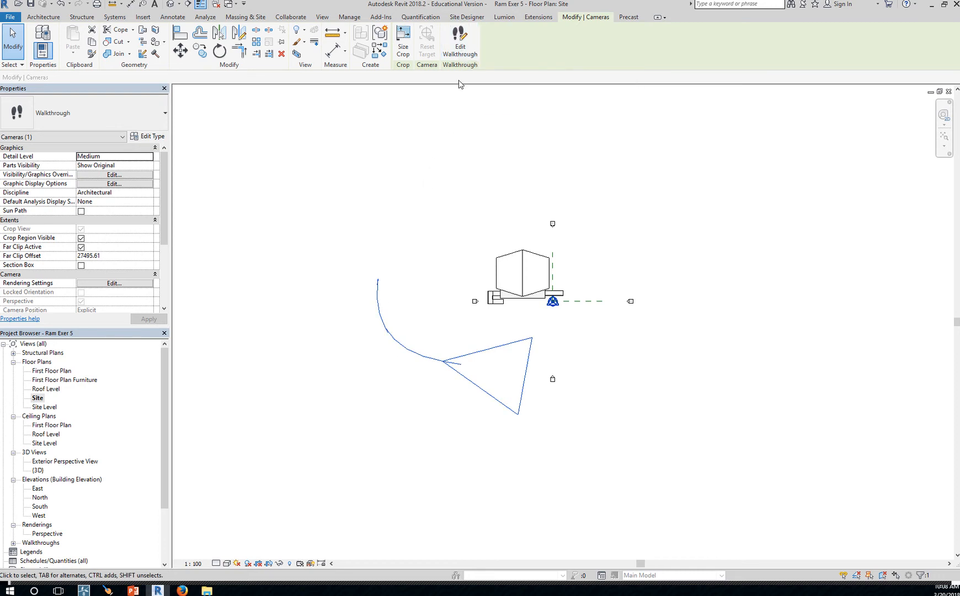
{"action": "left_click", "coordinate": [456, 53]}
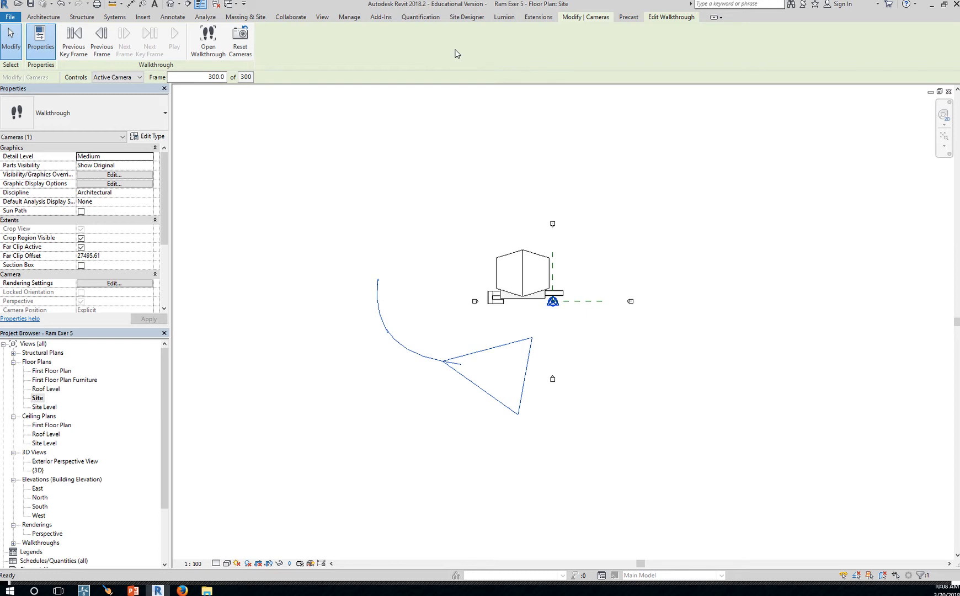
{"action": "left_click", "coordinate": [217, 5]}
{"action": "double_click", "coordinate": [38, 516]}
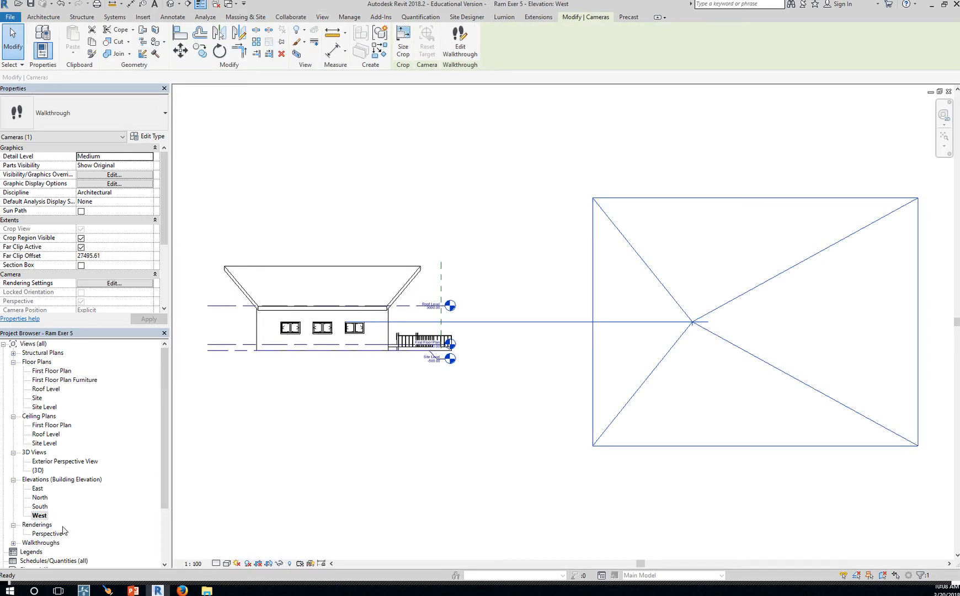
- Open the Walkthrough 1 view from the project's walkthroughs
{"action": "left_click", "coordinate": [13, 544]}
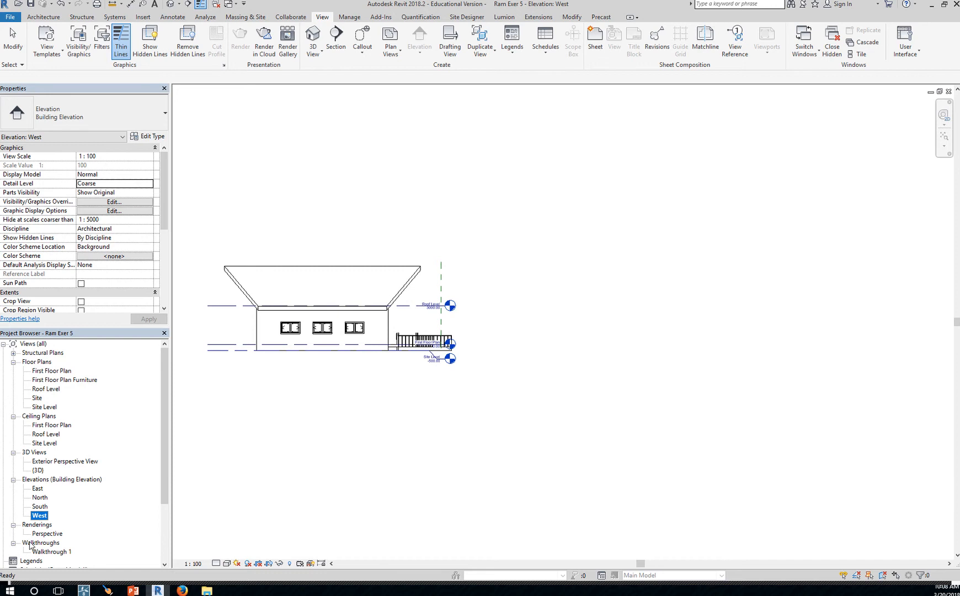
{"action": "left_click", "coordinate": [69, 552]}
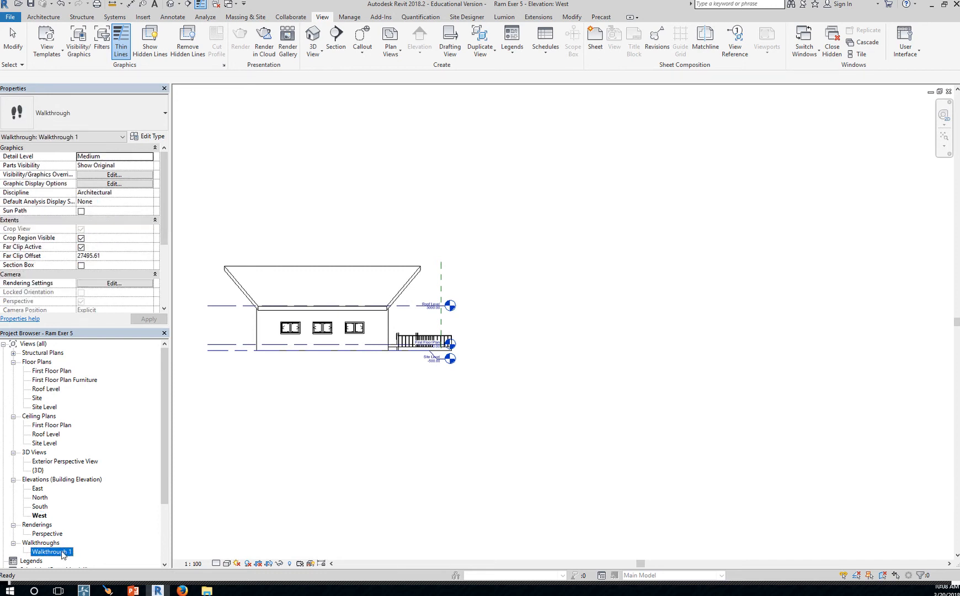
{"action": "double_click", "coordinate": [62, 552]}
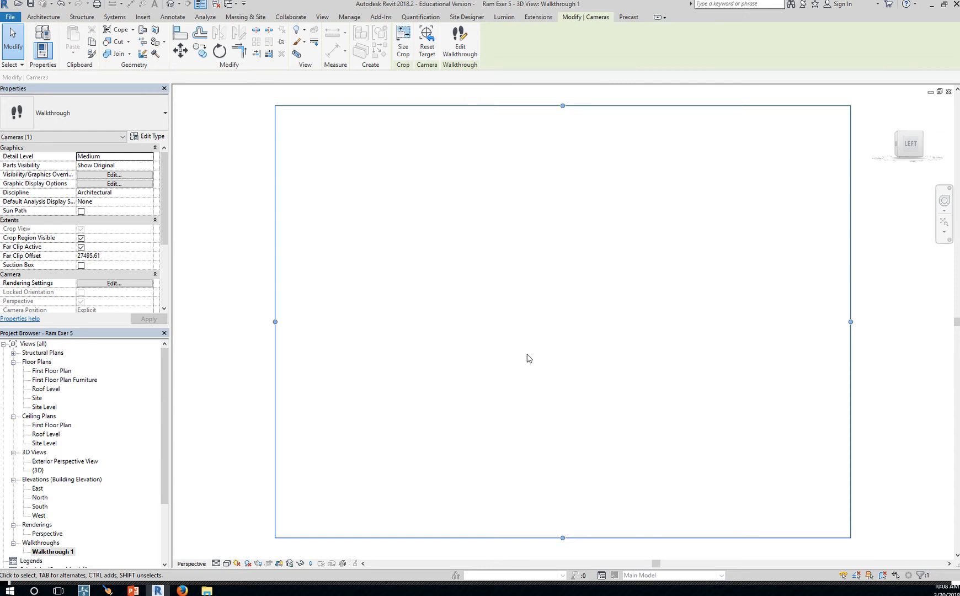
- Tile the walkthrough, West elevation and site plan views, and zoom all of them to fit
{"action": "key", "text": "w"}
{"action": "key", "text": "t"}
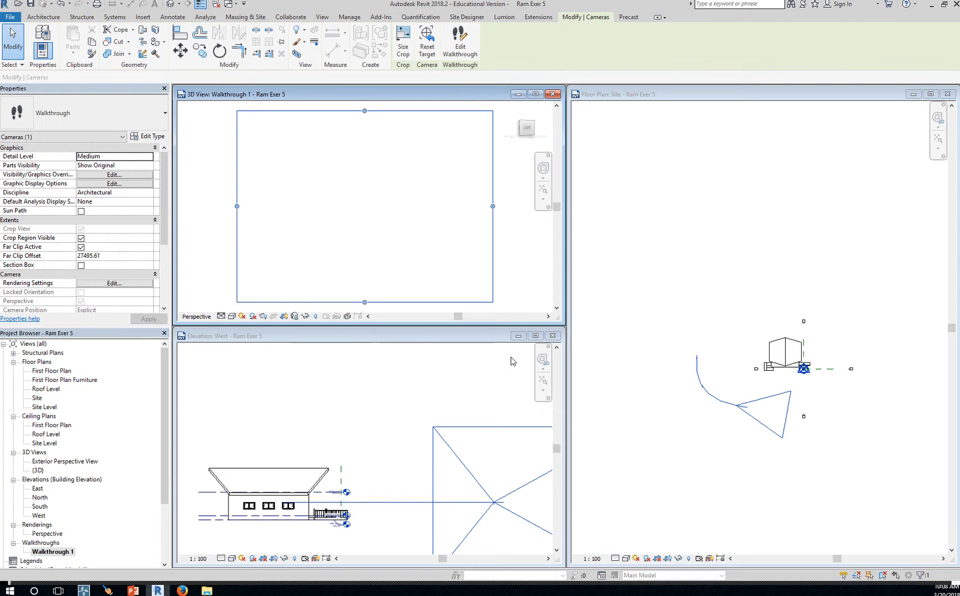
{"action": "key", "text": "z"}
{"action": "key", "text": "a"}
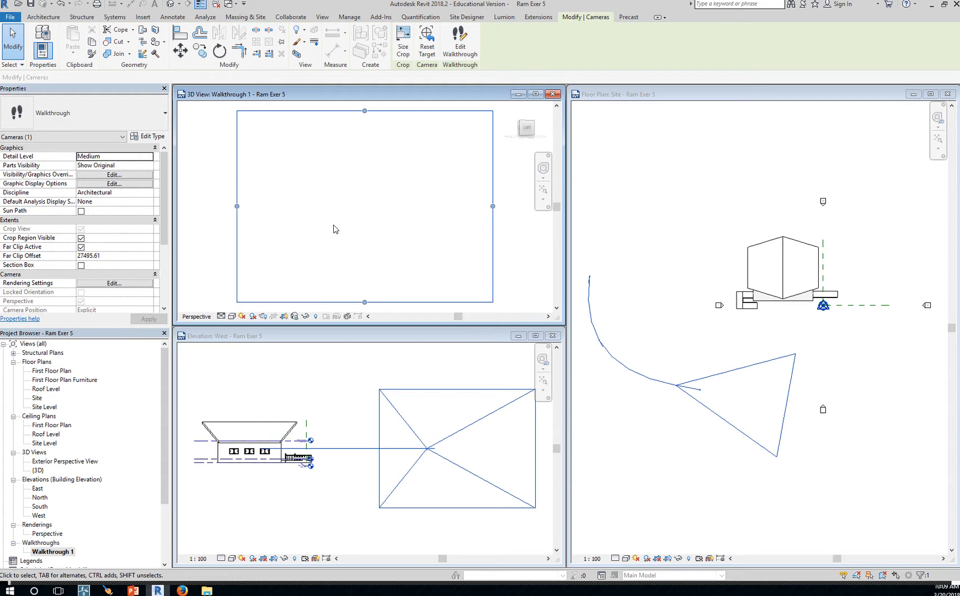
- Start editing the walkthrough from the site plan and move the camera back to the first key frame
{"action": "left_click", "coordinate": [667, 216]}
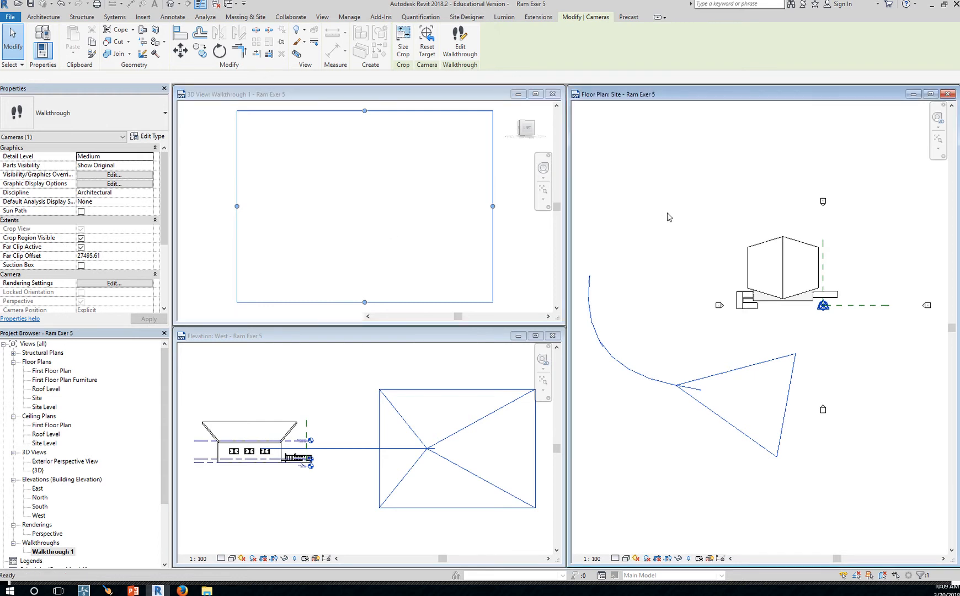
{"action": "left_click", "coordinate": [460, 45]}
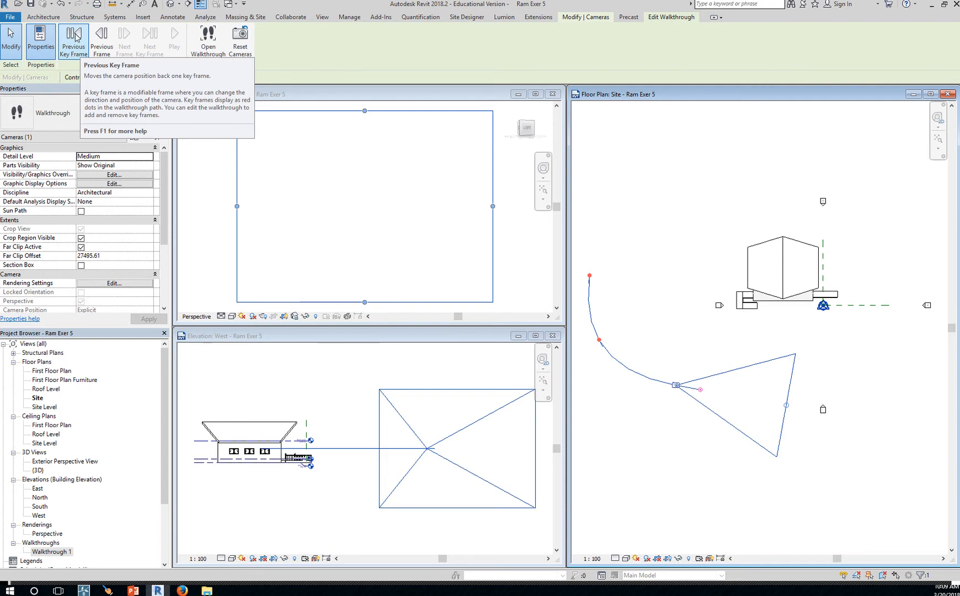
{"action": "left_click", "coordinate": [74, 48]}
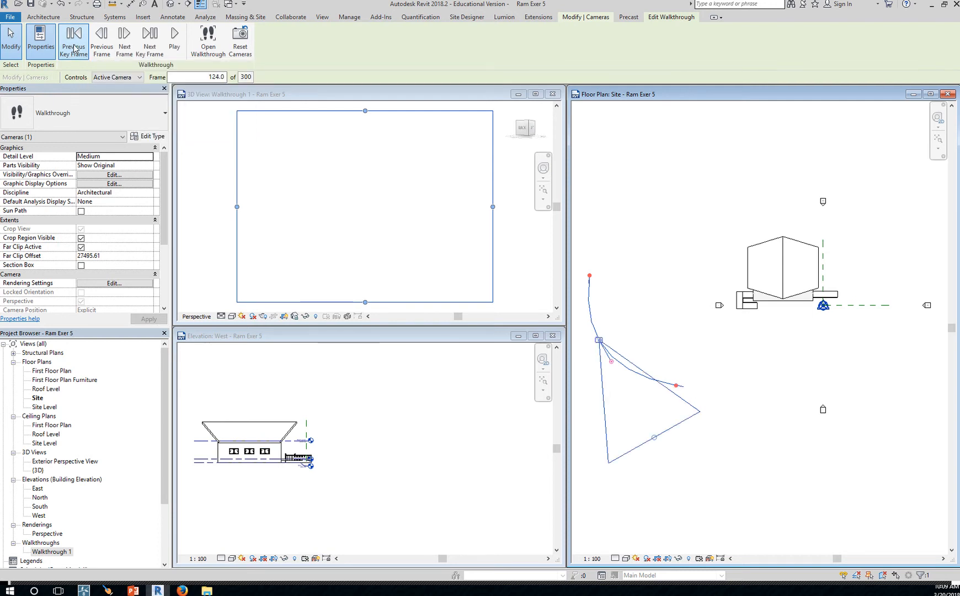
{"action": "left_click", "coordinate": [74, 49]}
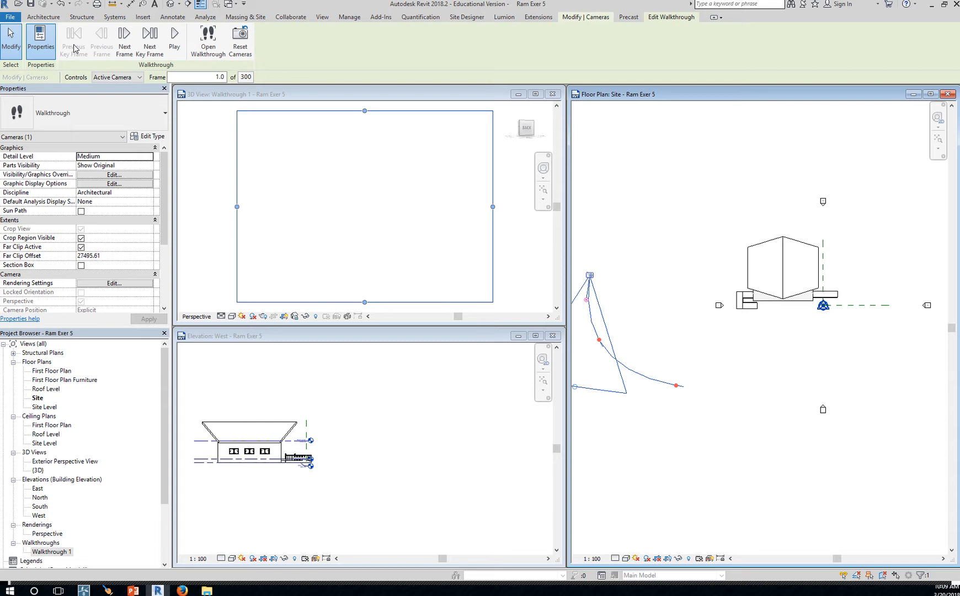
- Move the camera's target point at the first key frame so it looks horizontally east toward the house
{"action": "scroll", "coordinate": [586, 307], "scroll_direction": "up", "scroll_amount": 3}
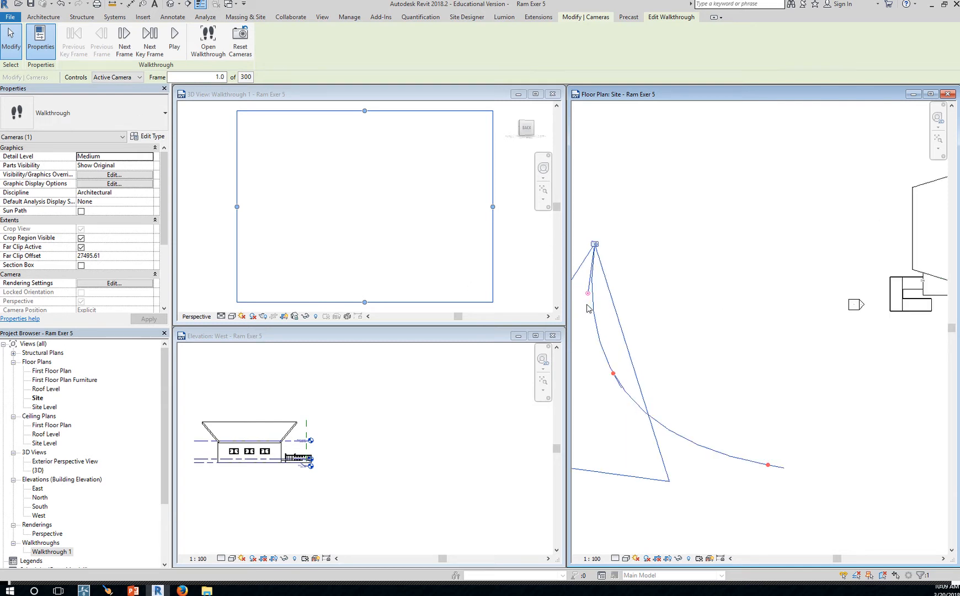
{"action": "scroll", "coordinate": [588, 308], "scroll_direction": "up", "scroll_amount": 1}
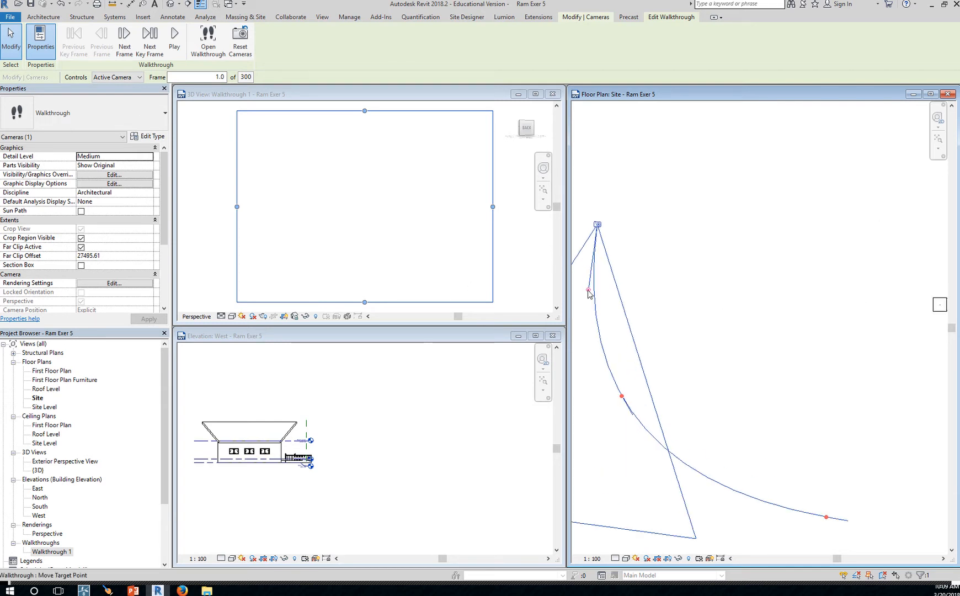
{"action": "left_click_drag", "start_coordinate": [588, 290], "coordinate": [669, 224]}
{"action": "scroll", "coordinate": [753, 353], "scroll_direction": "down", "scroll_amount": 3}
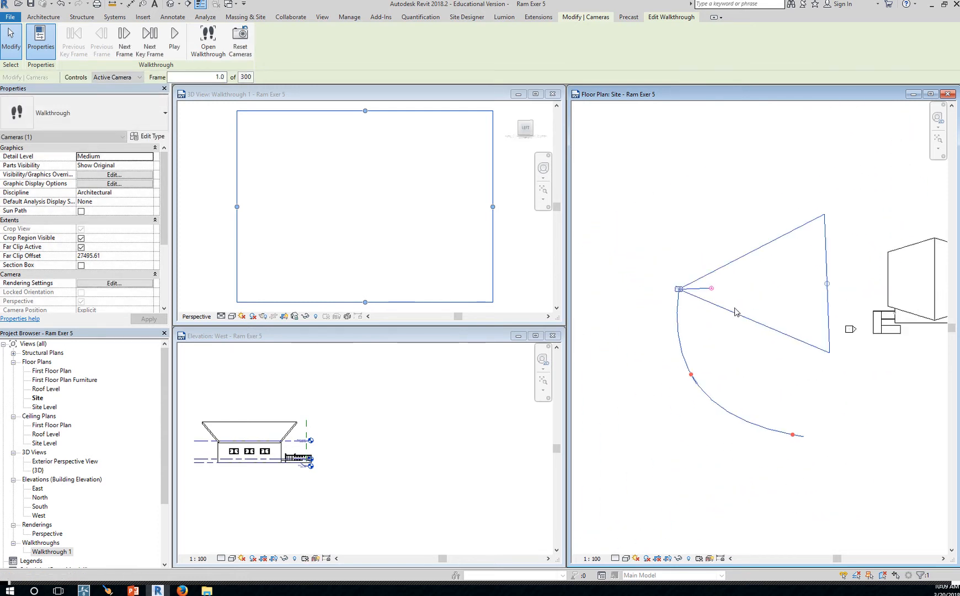
{"action": "left_click_drag", "start_coordinate": [712, 289], "coordinate": [712, 290]}
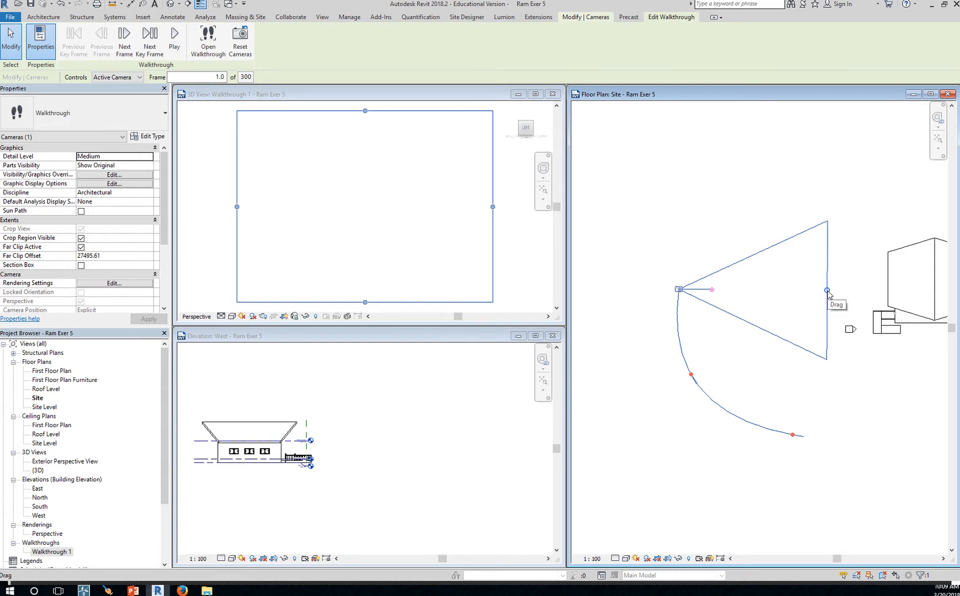
- Extend the camera's far clip plane past the east side of the house, to an offset of about 74186
{"action": "scroll", "coordinate": [869, 404], "scroll_direction": "down", "scroll_amount": 2}
{"action": "middle_click_drag", "start_coordinate": [887, 407], "coordinate": [786, 395]}
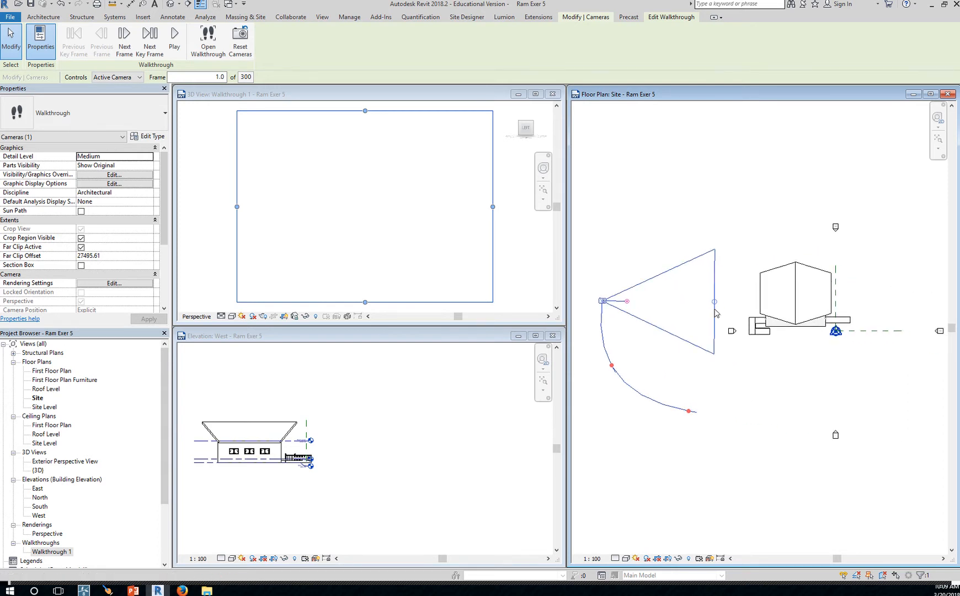
{"action": "left_click_drag", "start_coordinate": [714, 302], "coordinate": [909, 286]}
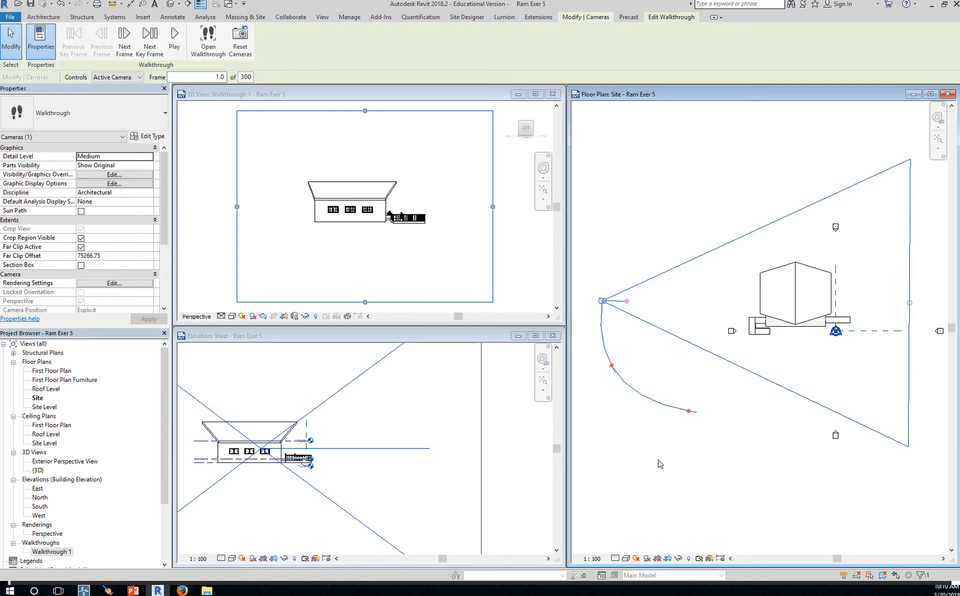
{"action": "left_click_drag", "start_coordinate": [909, 302], "coordinate": [784, 331]}
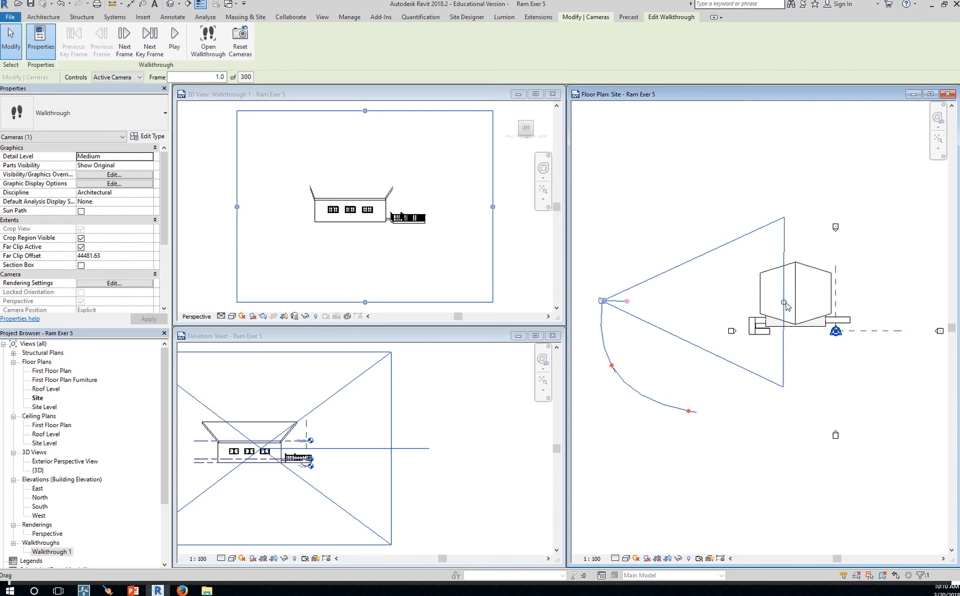
{"action": "left_click_drag", "start_coordinate": [791, 303], "coordinate": [906, 315]}
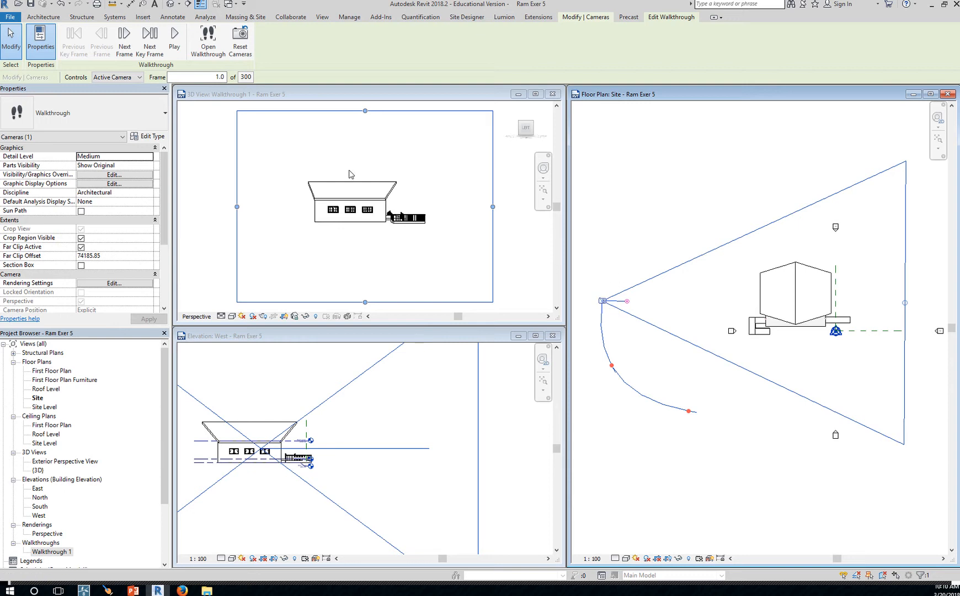
- Reselect Active Camera as the walkthrough control and continue editing the walkthrough without quitting
{"action": "left_click", "coordinate": [139, 77]}
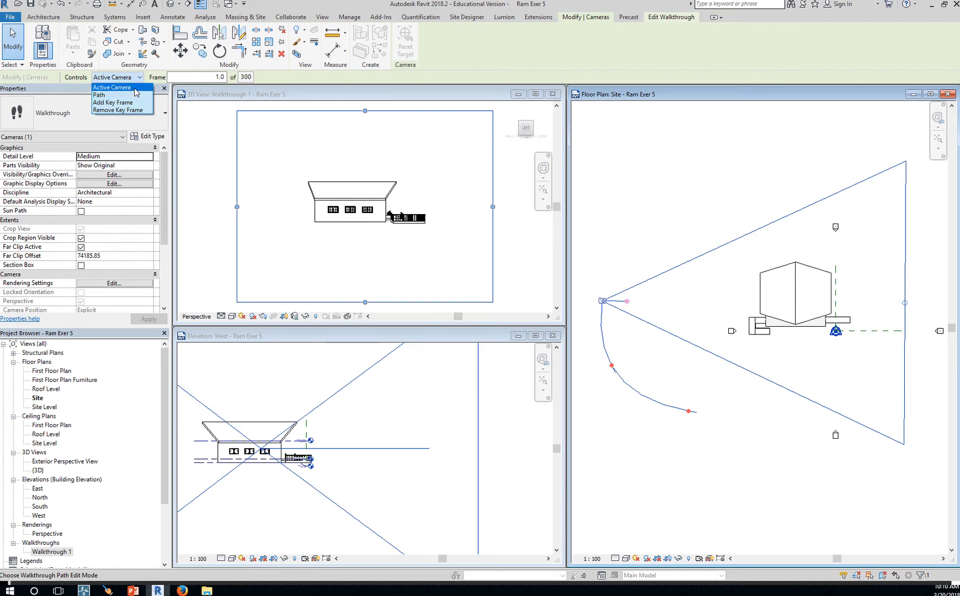
{"action": "left_click", "coordinate": [136, 88]}
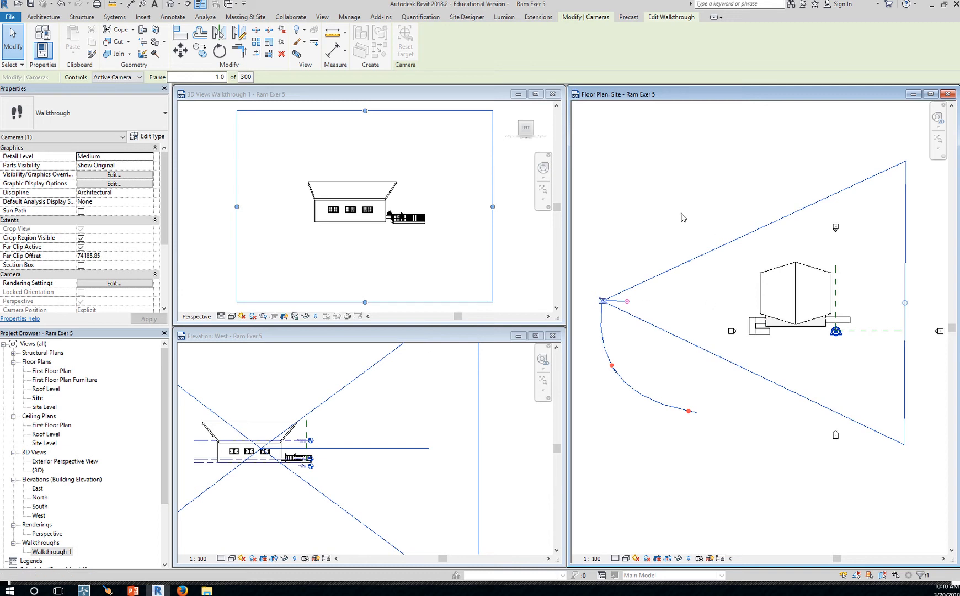
{"action": "key", "text": "Escape"}
{"action": "left_click", "coordinate": [544, 293]}
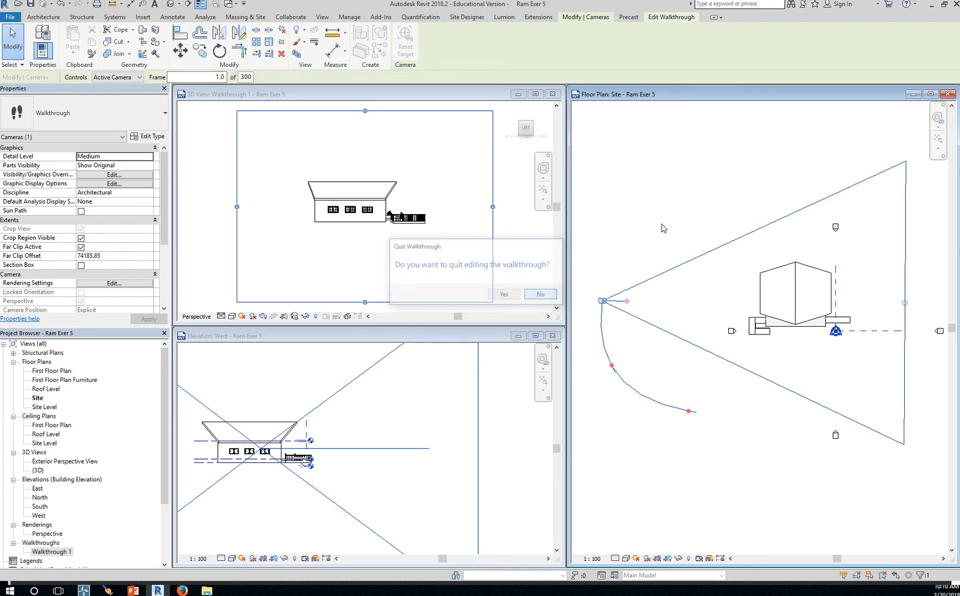
- Advance to the second key frame and move its camera target point to face the house
{"action": "left_click", "coordinate": [686, 22]}
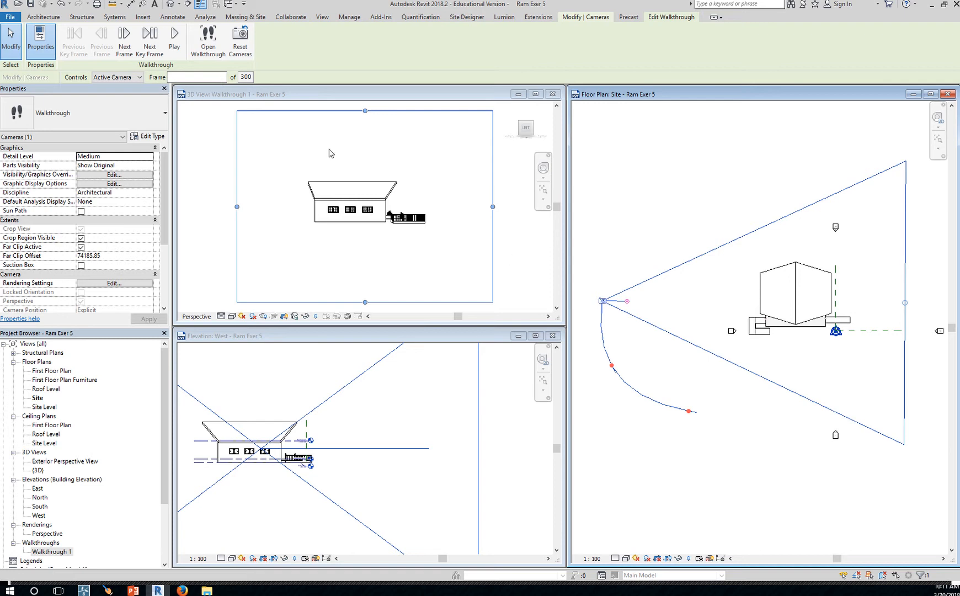
{"action": "left_click", "coordinate": [149, 43]}
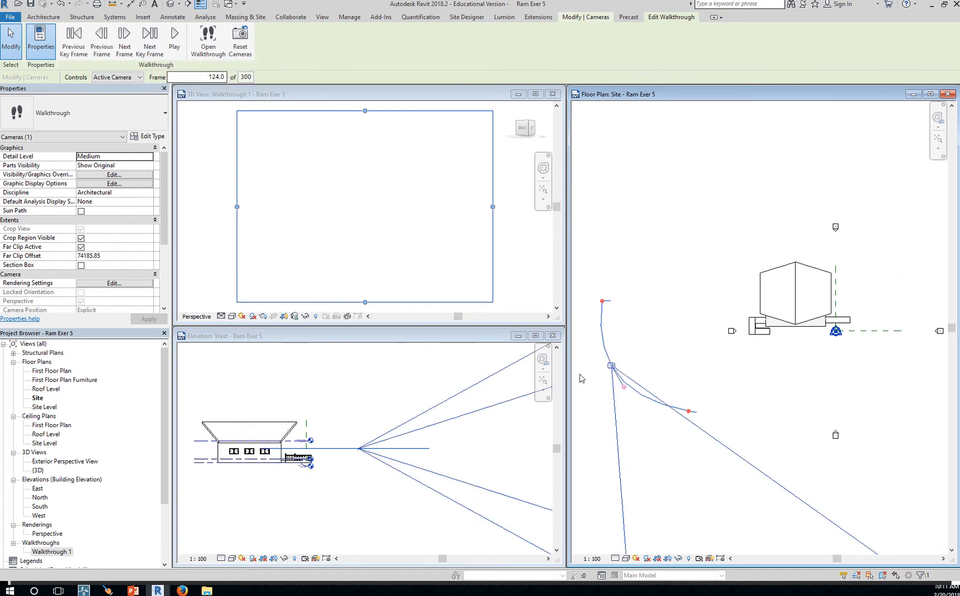
{"action": "left_click_drag", "start_coordinate": [626, 393], "coordinate": [633, 349]}
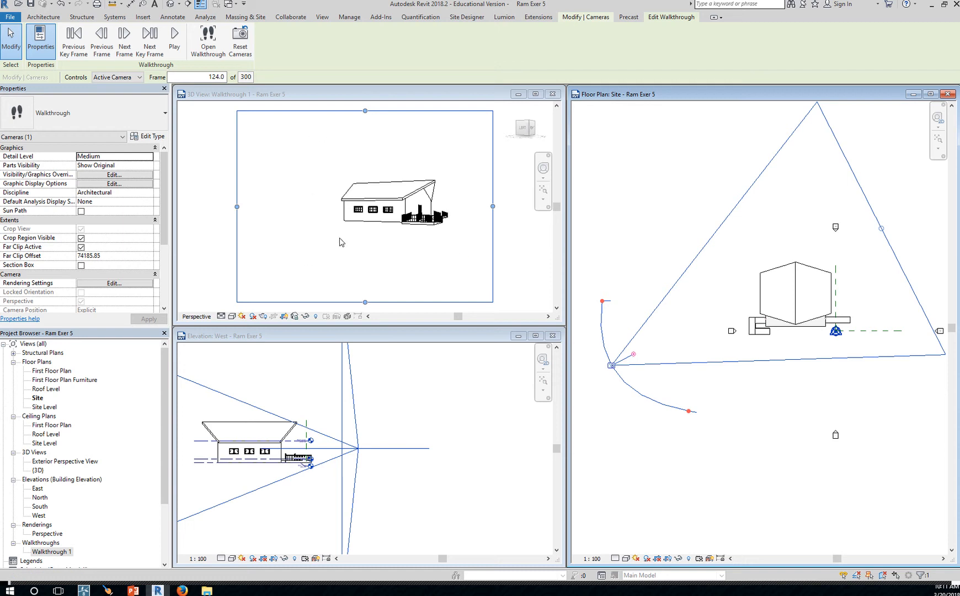
- Shrink the walkthrough view's crop region around the house at the second key frame by pulling in its bottom, top and left edges
{"action": "left_click", "coordinate": [367, 292]}
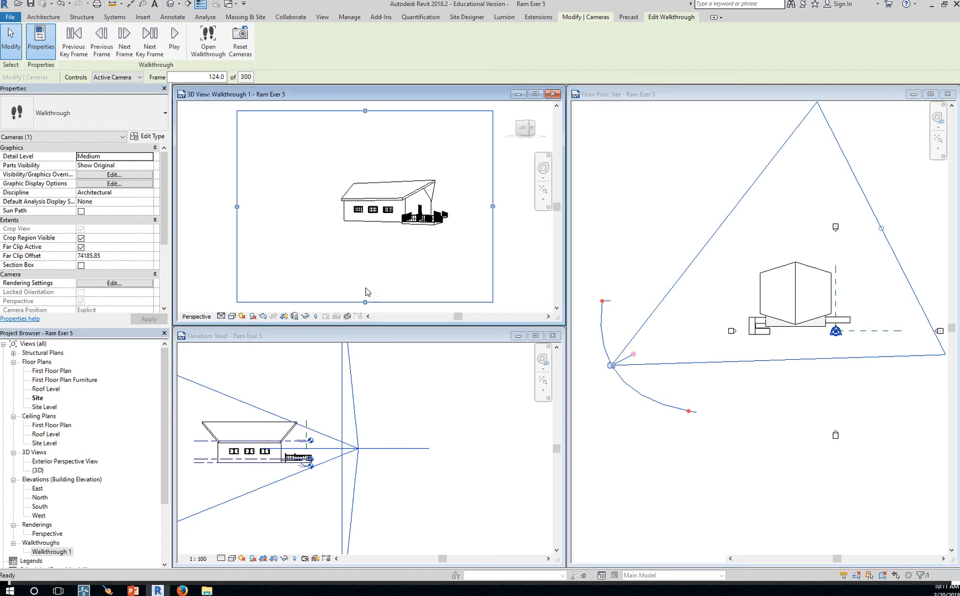
{"action": "left_click_drag", "start_coordinate": [365, 302], "coordinate": [369, 247]}
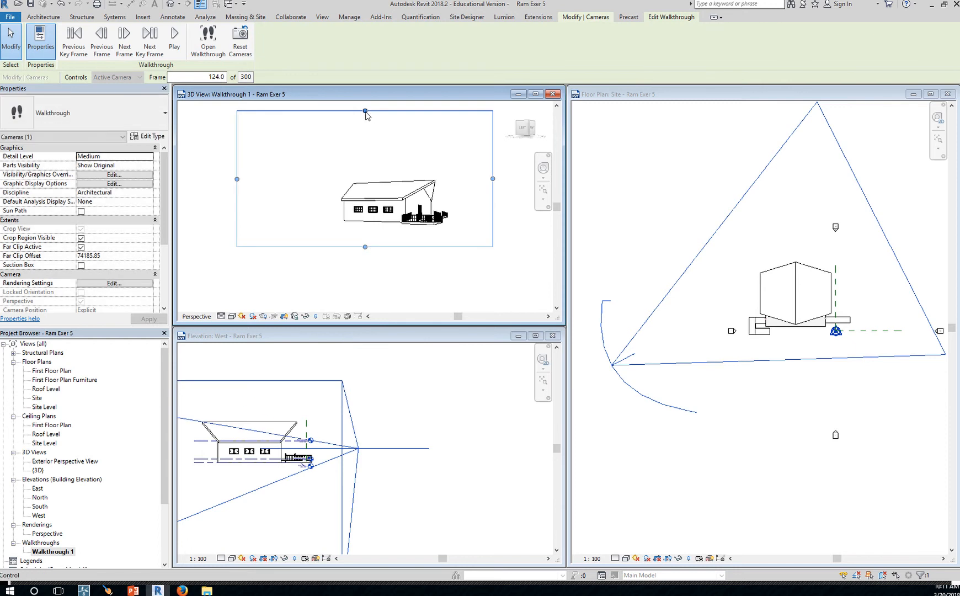
{"action": "left_click_drag", "start_coordinate": [366, 111], "coordinate": [365, 166]}
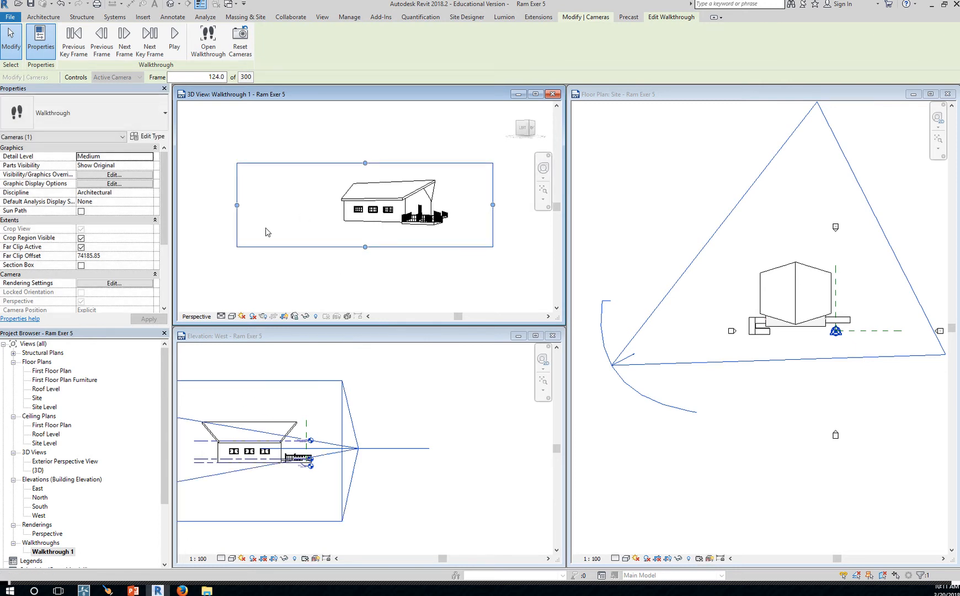
{"action": "left_click_drag", "start_coordinate": [237, 206], "coordinate": [408, 262]}
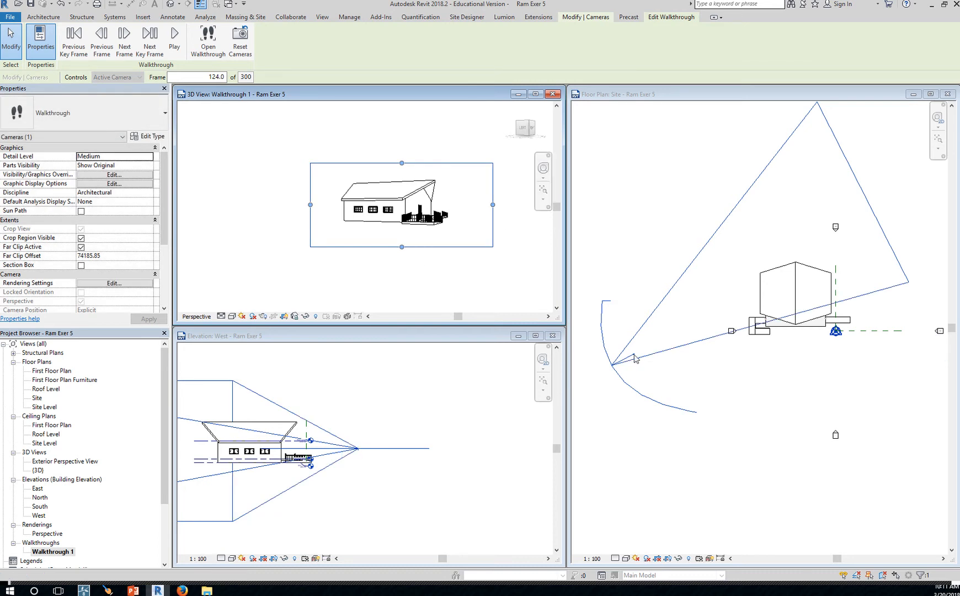
- Turn the second key frame's camera target slightly clockwise in the site plan and widen the crop region beyond the house's left end
{"action": "left_click", "coordinate": [675, 381]}
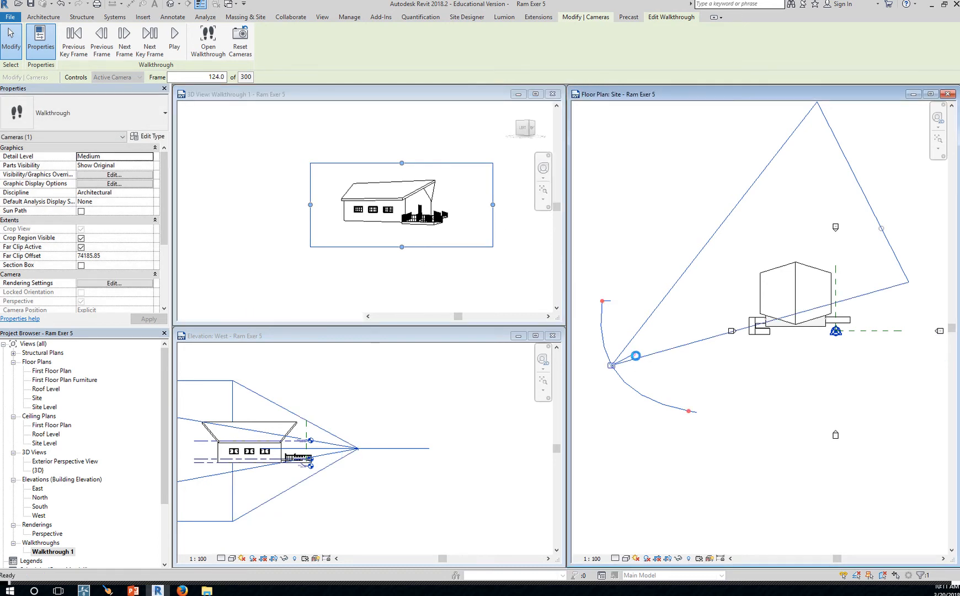
{"action": "left_click_drag", "start_coordinate": [638, 360], "coordinate": [637, 357]}
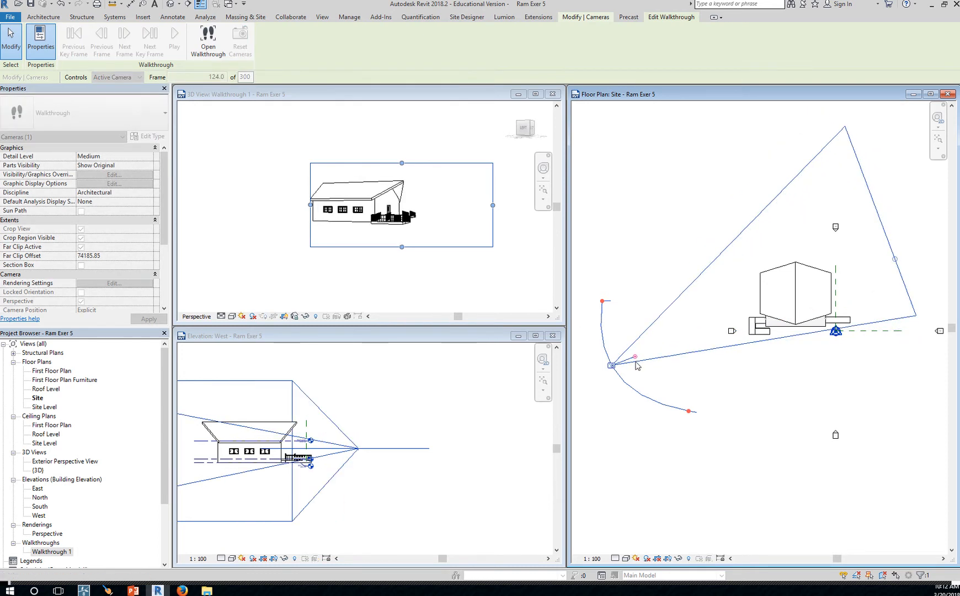
{"action": "left_click", "coordinate": [313, 209]}
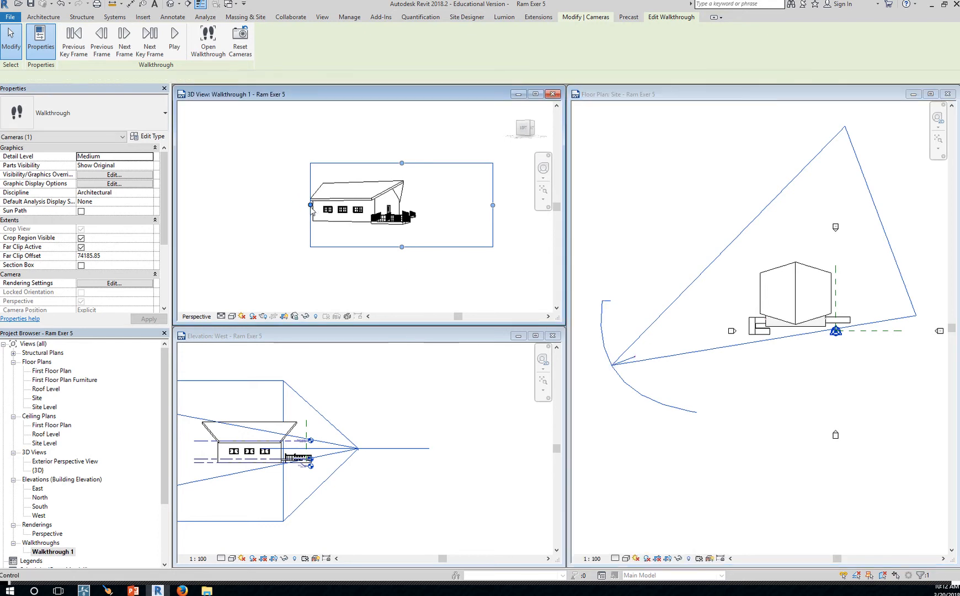
{"action": "left_click_drag", "start_coordinate": [308, 207], "coordinate": [292, 210]}
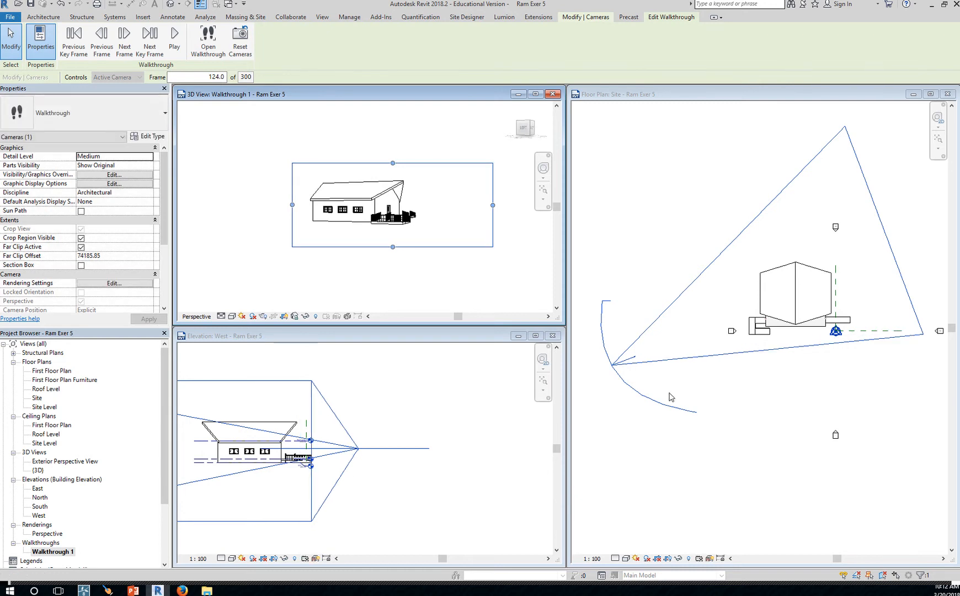
- Go back to the first key frame and return to the second to check the house's framing in both
{"action": "left_click", "coordinate": [687, 395]}
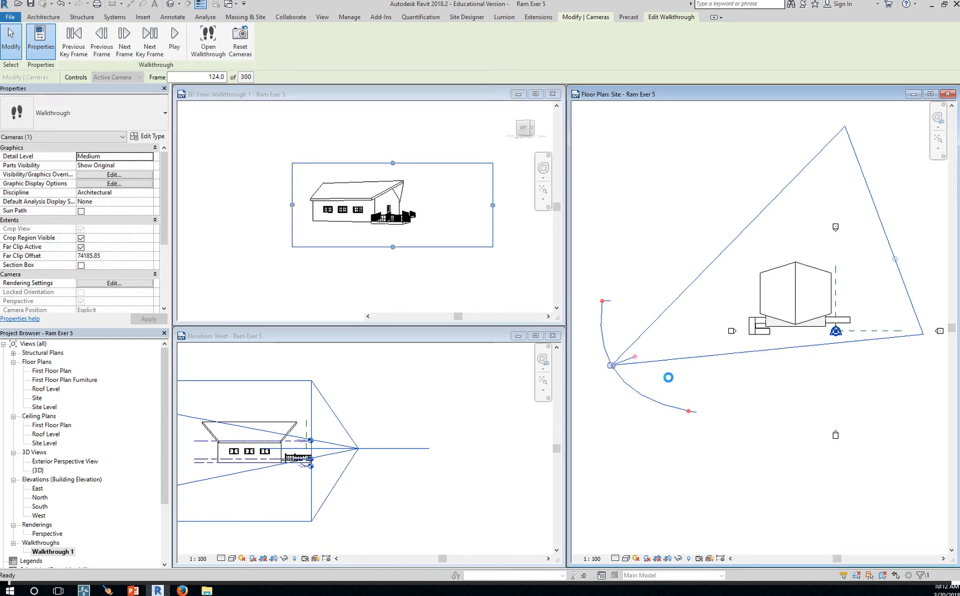
{"action": "left_click", "coordinate": [74, 49]}
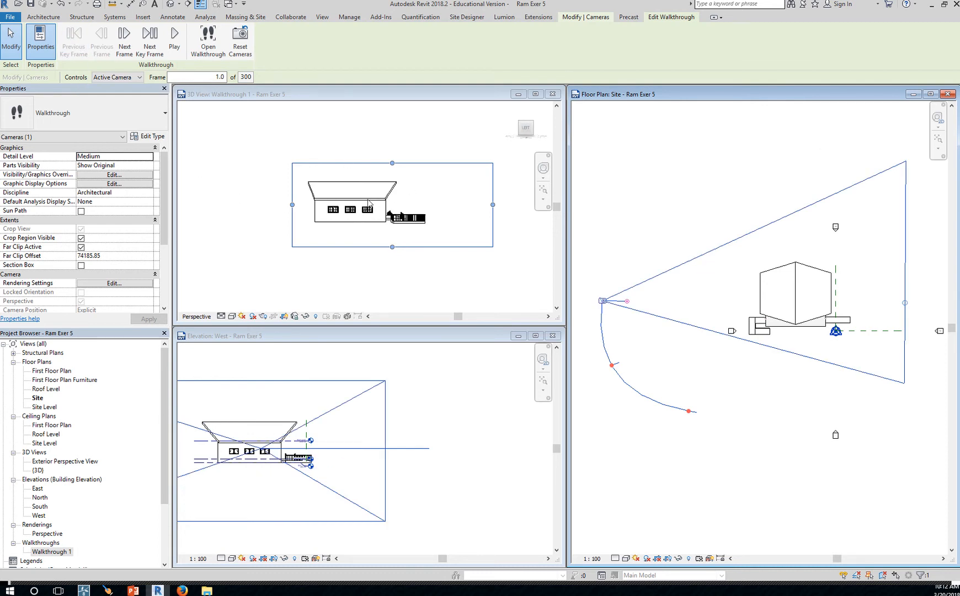
{"action": "left_click", "coordinate": [154, 48]}
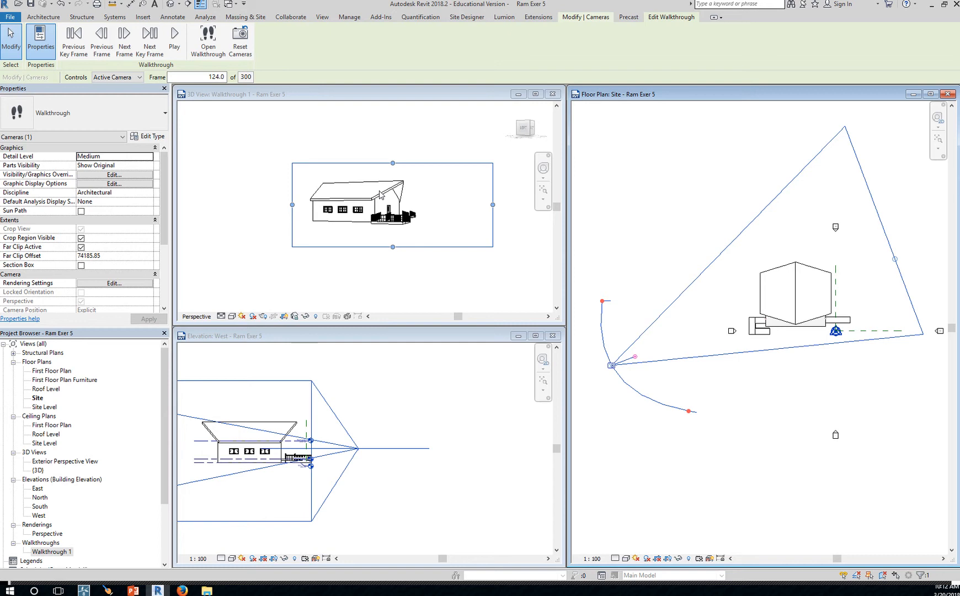
- Aim the last key frame's camera target at the house and extend the crop region to the left and upward around it
{"action": "left_click", "coordinate": [150, 49]}
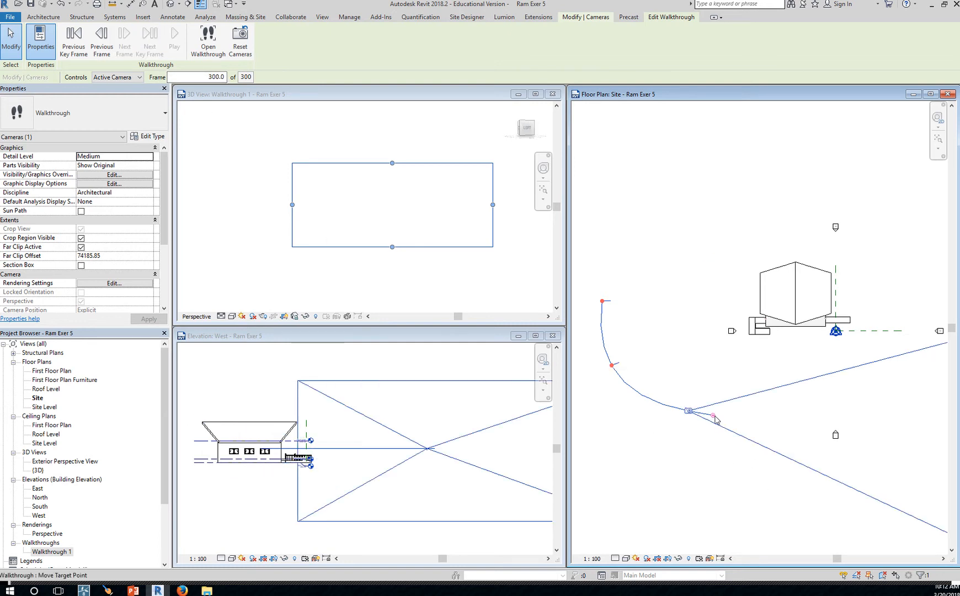
{"action": "left_click_drag", "start_coordinate": [712, 419], "coordinate": [707, 395]}
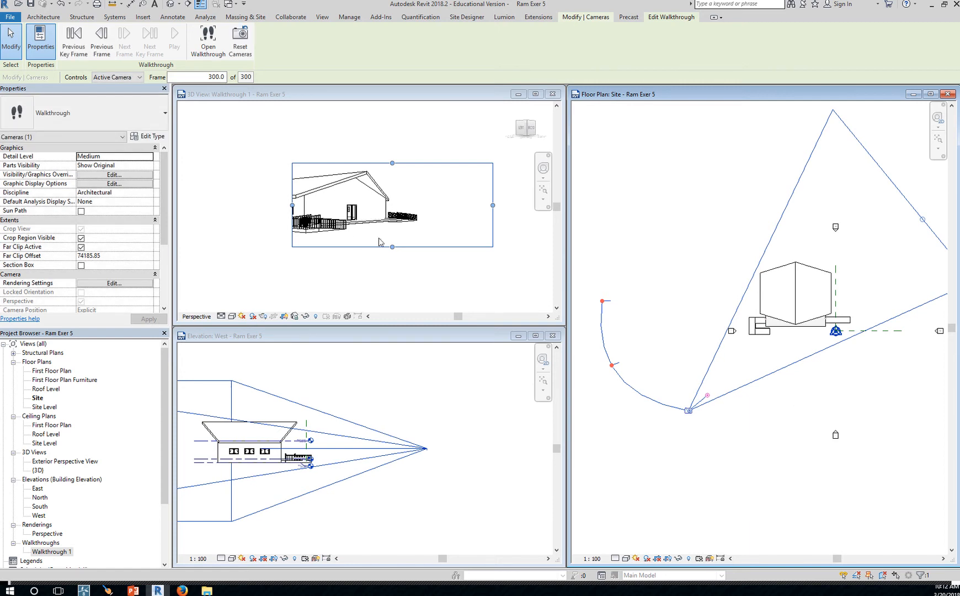
{"action": "left_click", "coordinate": [293, 207]}
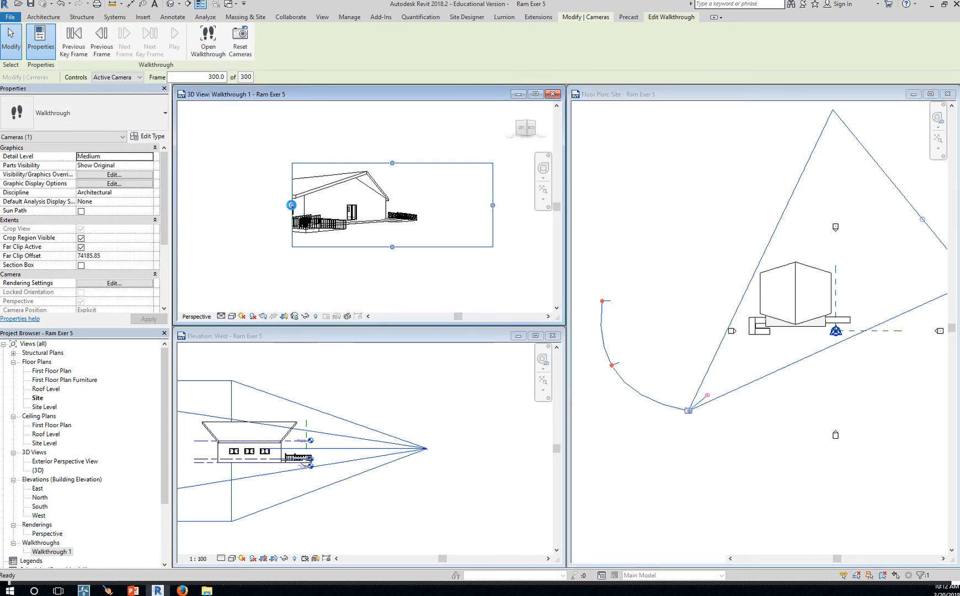
{"action": "left_click_drag", "start_coordinate": [291, 205], "coordinate": [230, 204]}
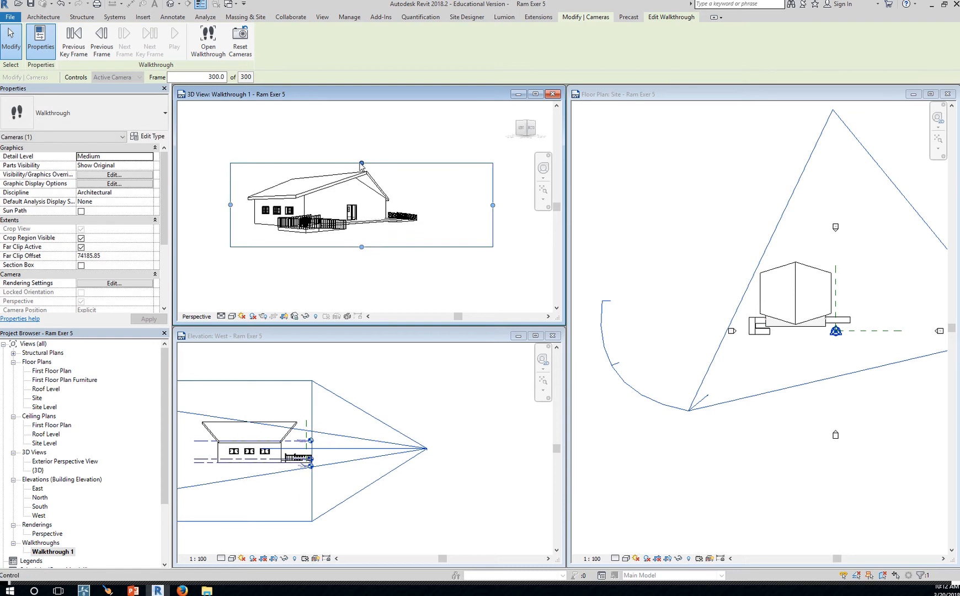
{"action": "left_click_drag", "start_coordinate": [361, 164], "coordinate": [361, 152]}
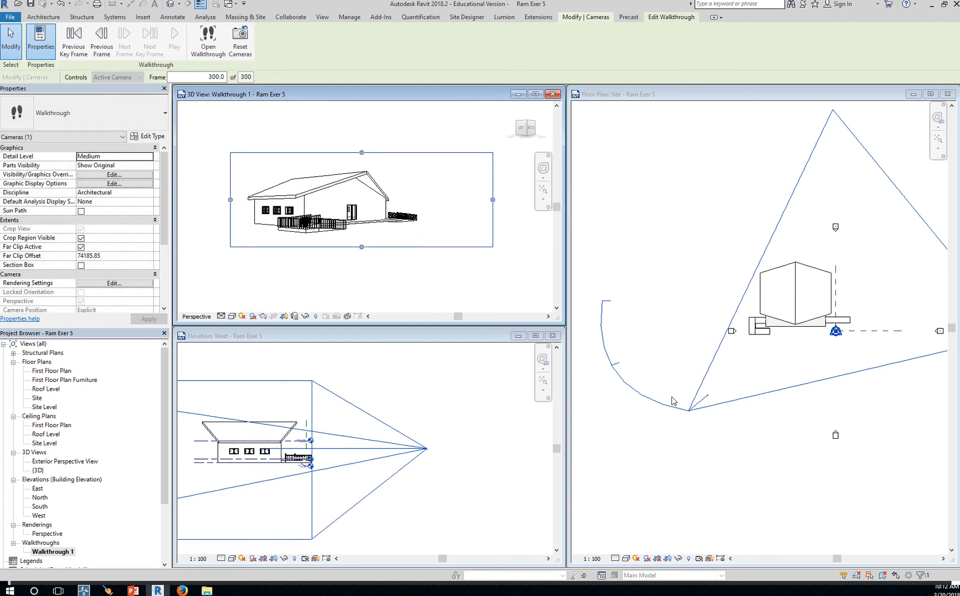
- Step back and forth through all the key frames to check the house's framing, finishing at the first one
{"action": "left_click", "coordinate": [622, 103]}
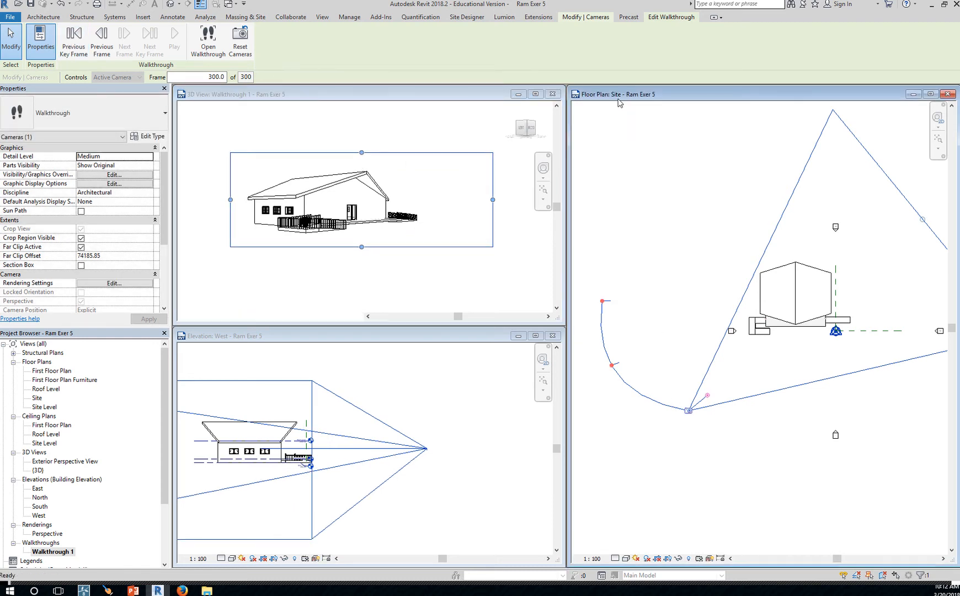
{"action": "left_click", "coordinate": [76, 50]}
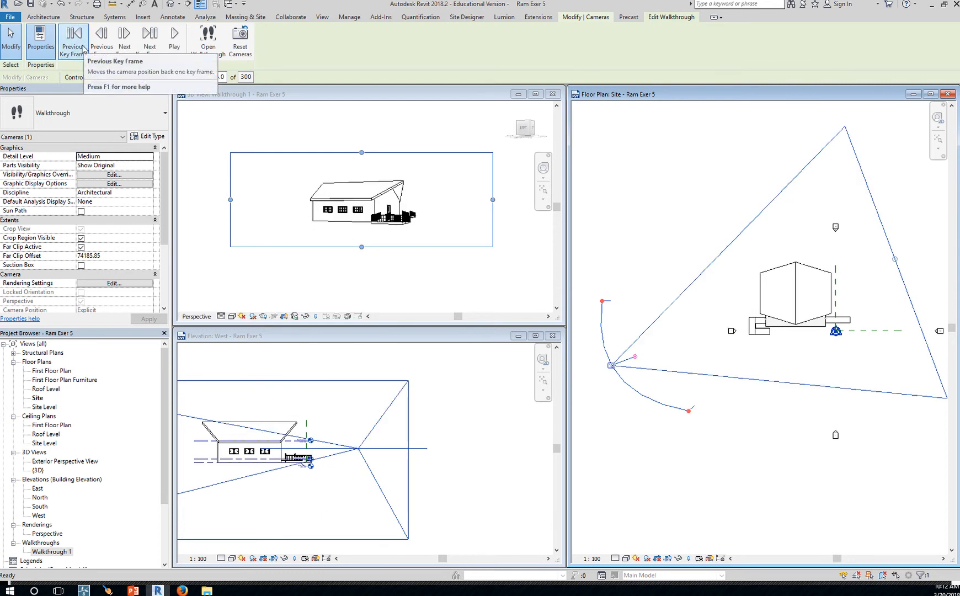
{"action": "left_click", "coordinate": [82, 49]}
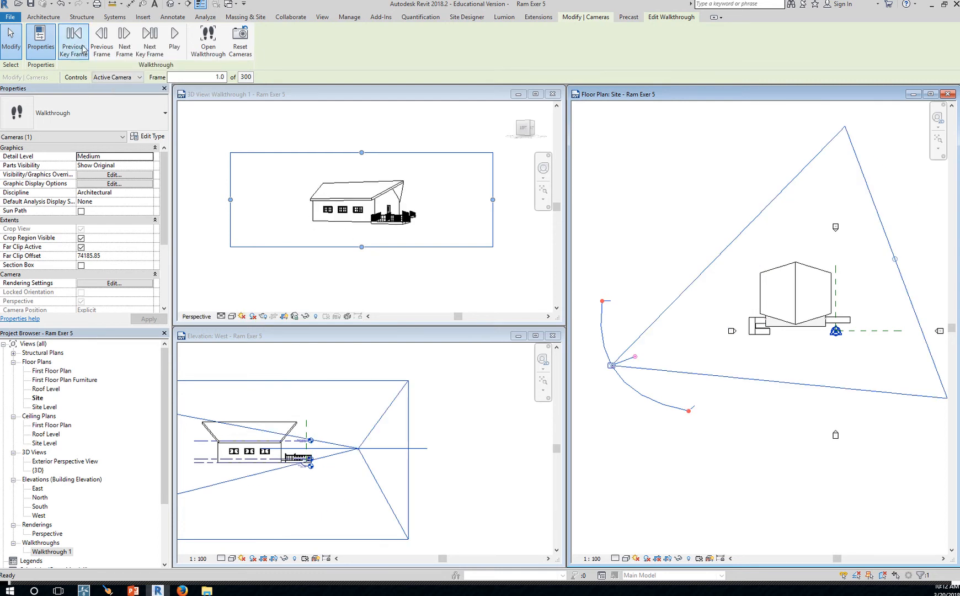
{"action": "left_click", "coordinate": [146, 49]}
{"action": "left_click", "coordinate": [146, 50]}
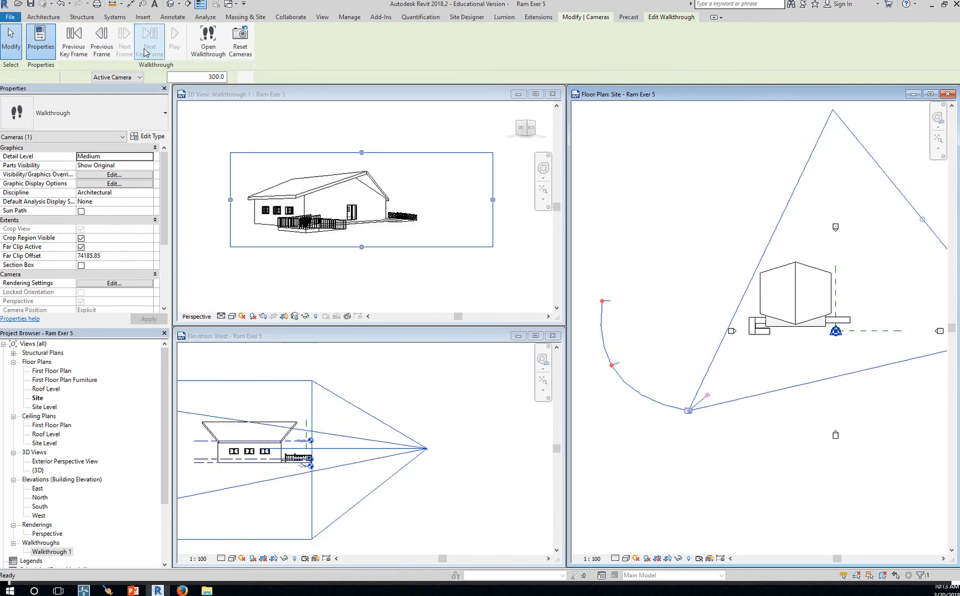
{"action": "left_click", "coordinate": [69, 50]}
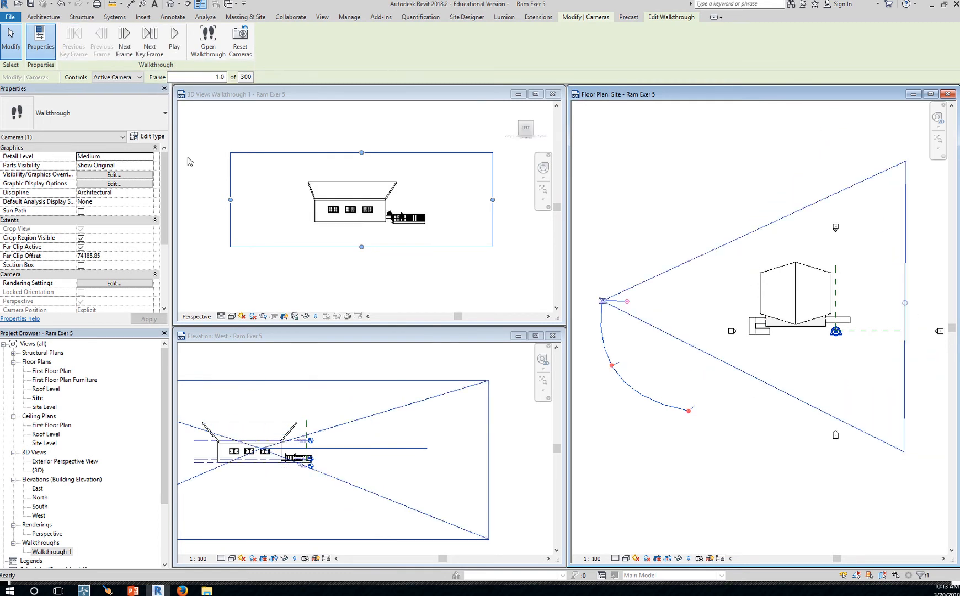
- Set the walkthrough control to Path in the West elevation, continuing to edit the walkthrough without quitting
{"action": "left_click", "coordinate": [424, 434]}
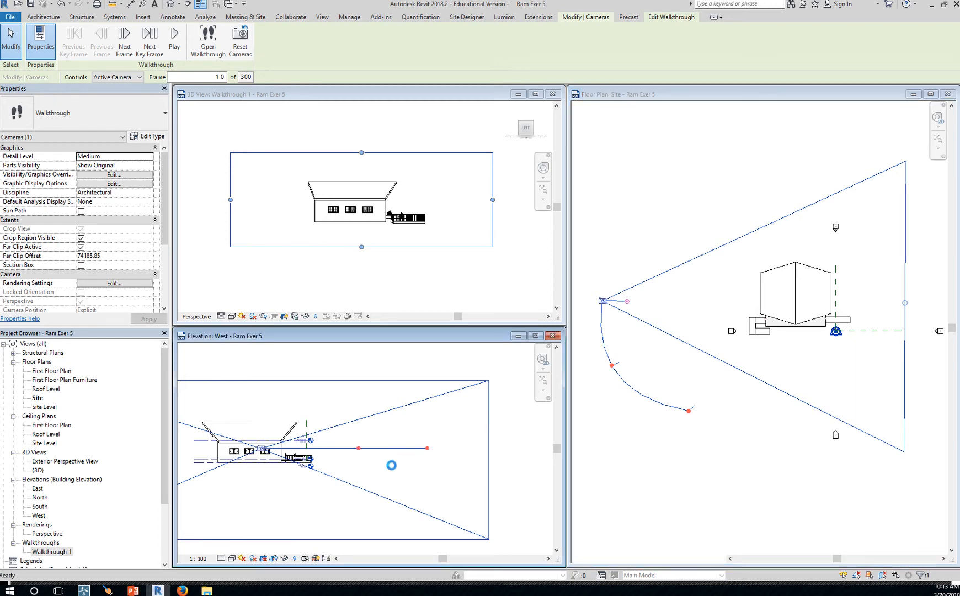
{"action": "scroll", "coordinate": [390, 466], "scroll_direction": "down", "scroll_amount": 1}
{"action": "middle_click_drag", "start_coordinate": [395, 475], "coordinate": [452, 461]}
{"action": "left_click", "coordinate": [138, 82]}
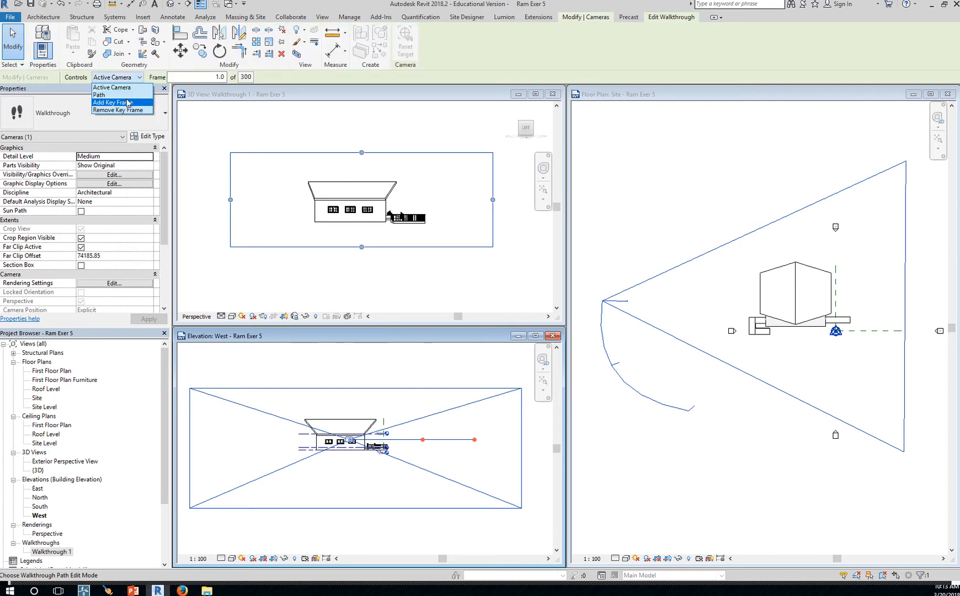
{"action": "left_click", "coordinate": [110, 96]}
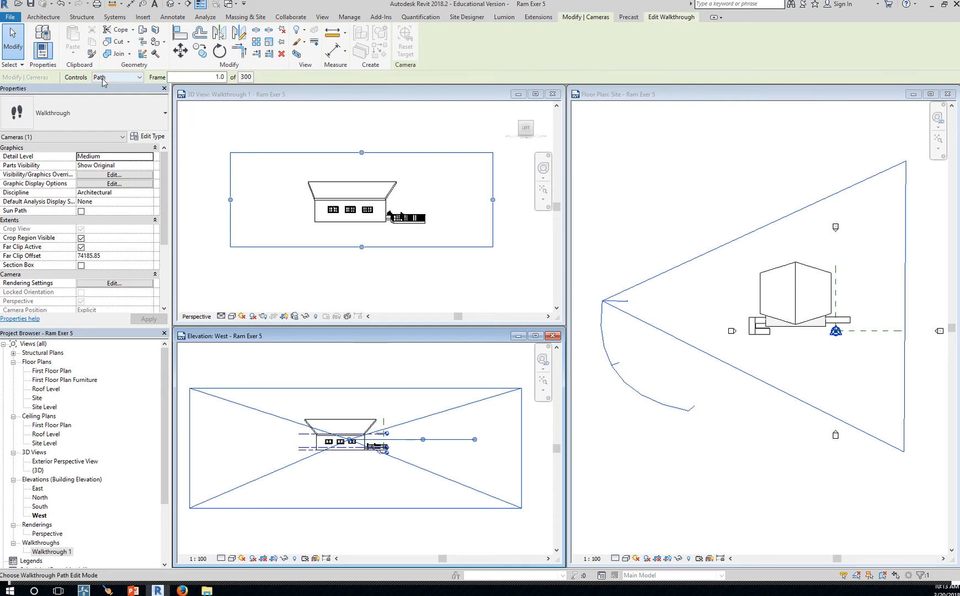
{"action": "left_click", "coordinate": [662, 20]}
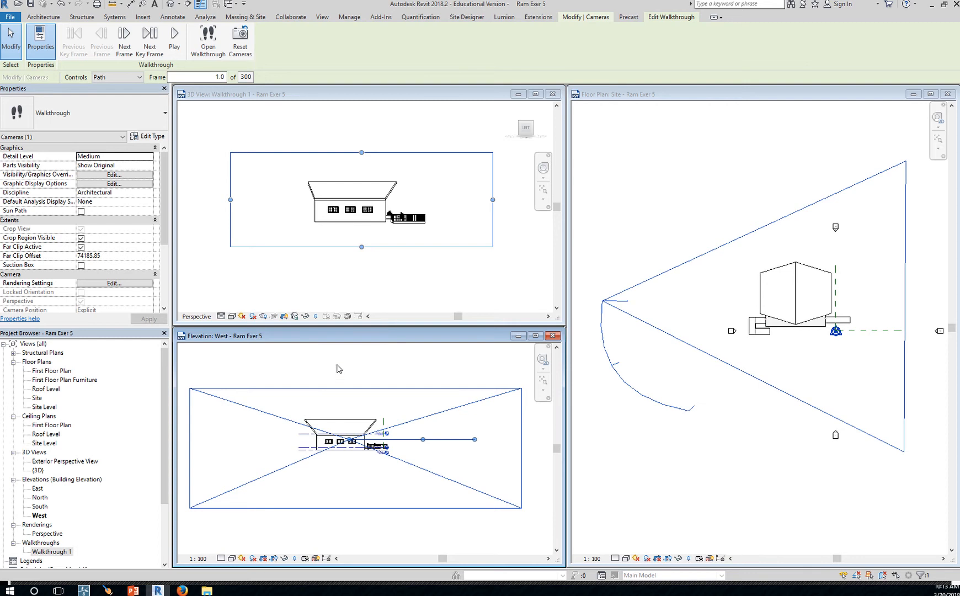
{"action": "left_click", "coordinate": [354, 381]}
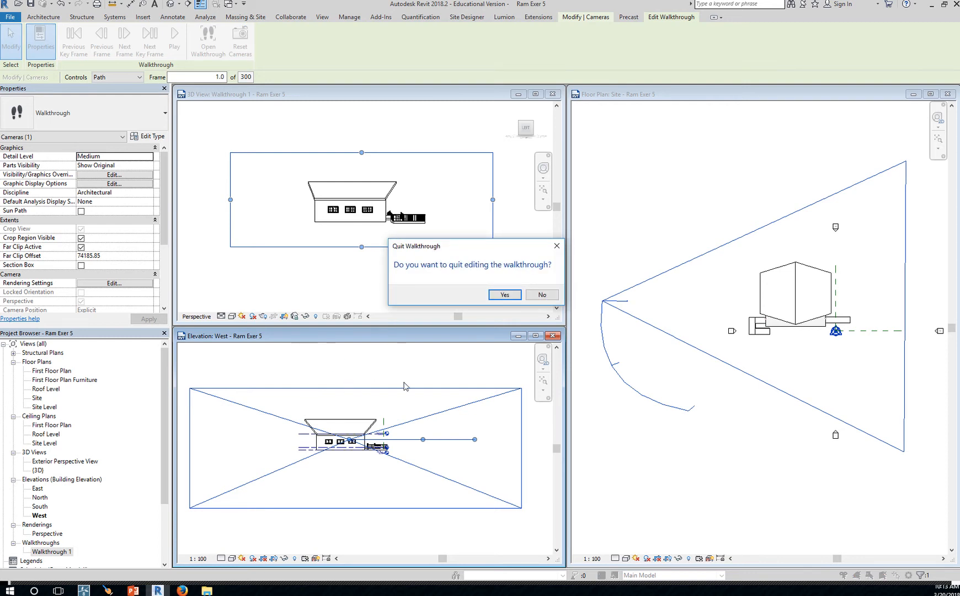
{"action": "left_click", "coordinate": [541, 295]}
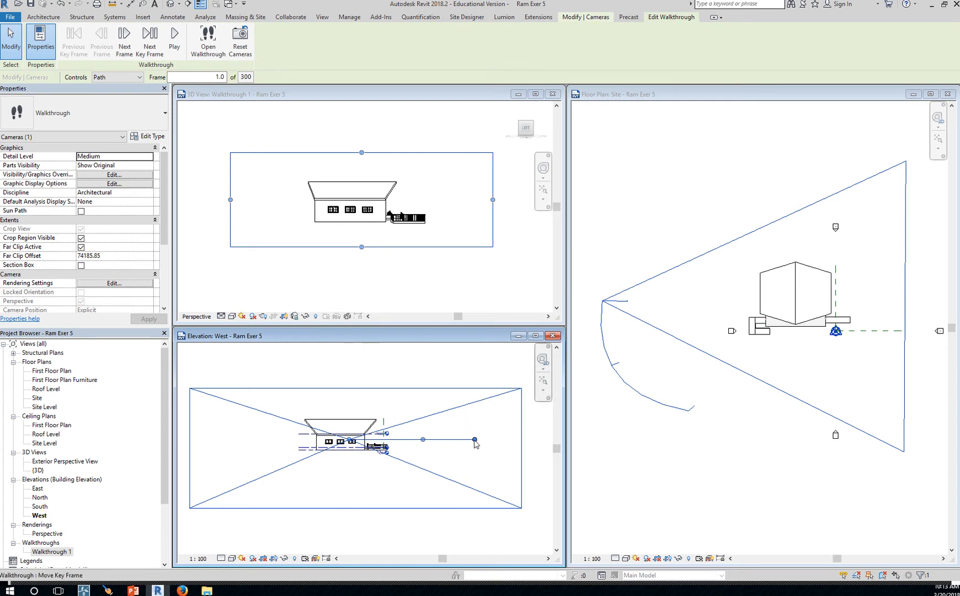
- Raise the path's last key frame to about roof-ridge height in the West elevation, and lift the second key frame to match
{"action": "left_click_drag", "start_coordinate": [476, 444], "coordinate": [479, 431]}
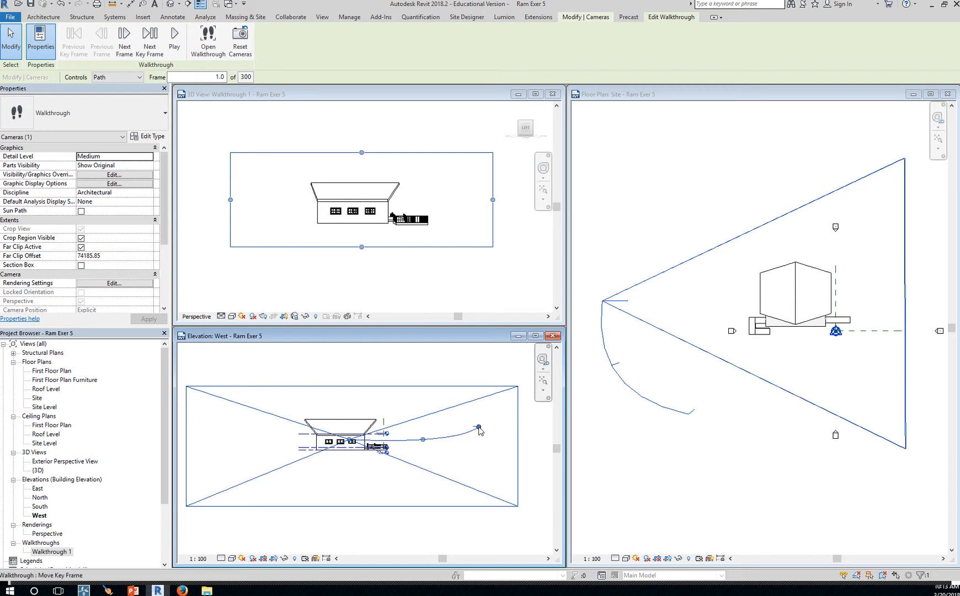
{"action": "left_click_drag", "start_coordinate": [478, 430], "coordinate": [478, 420]}
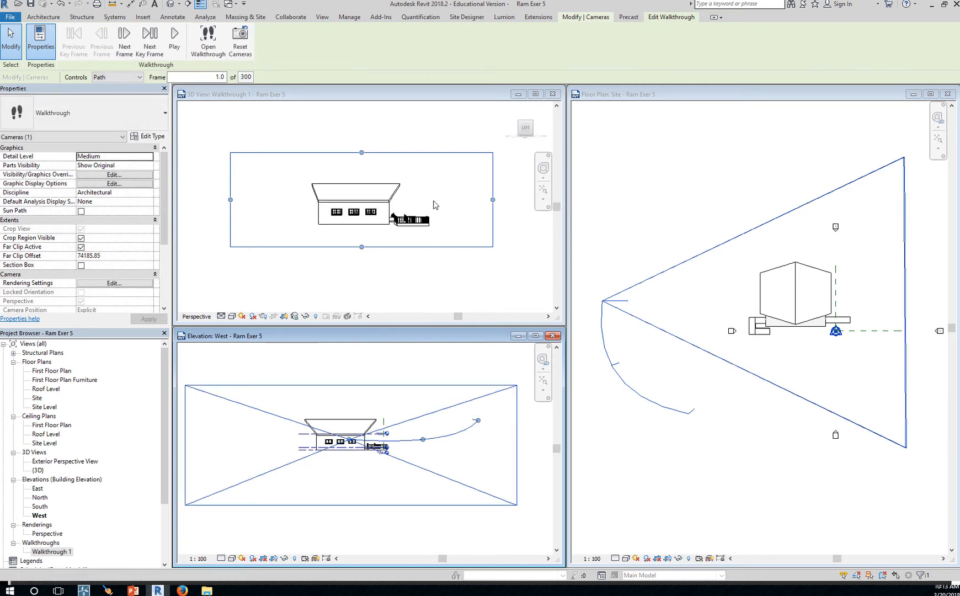
{"action": "left_click", "coordinate": [154, 44]}
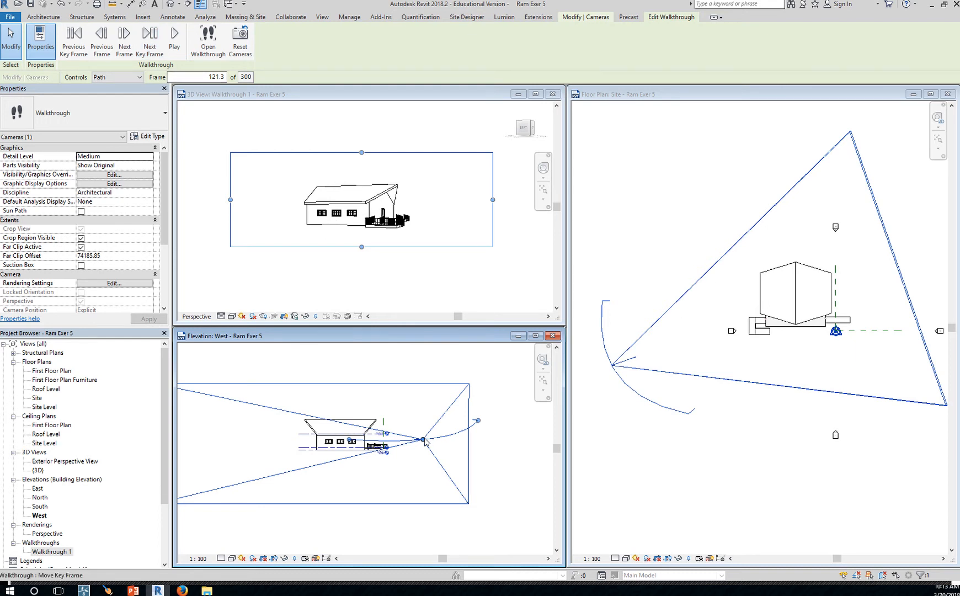
{"action": "mouse_move", "coordinate": [423, 440]}
{"action": "left_mouse_down"}
{"action": "mouse_move", "coordinate": [421, 421]}
{"action": "mouse_move", "coordinate": [430, 421]}
{"action": "left_mouse_up"}
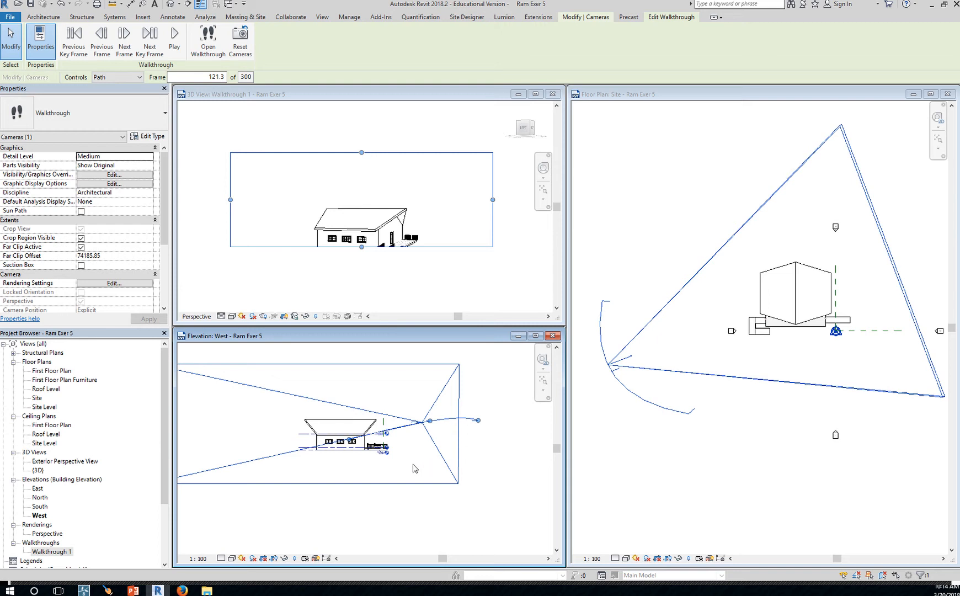
- Switch the walkthrough control back to Active Camera and continue editing in the site plan without quitting
{"action": "left_click", "coordinate": [135, 79]}
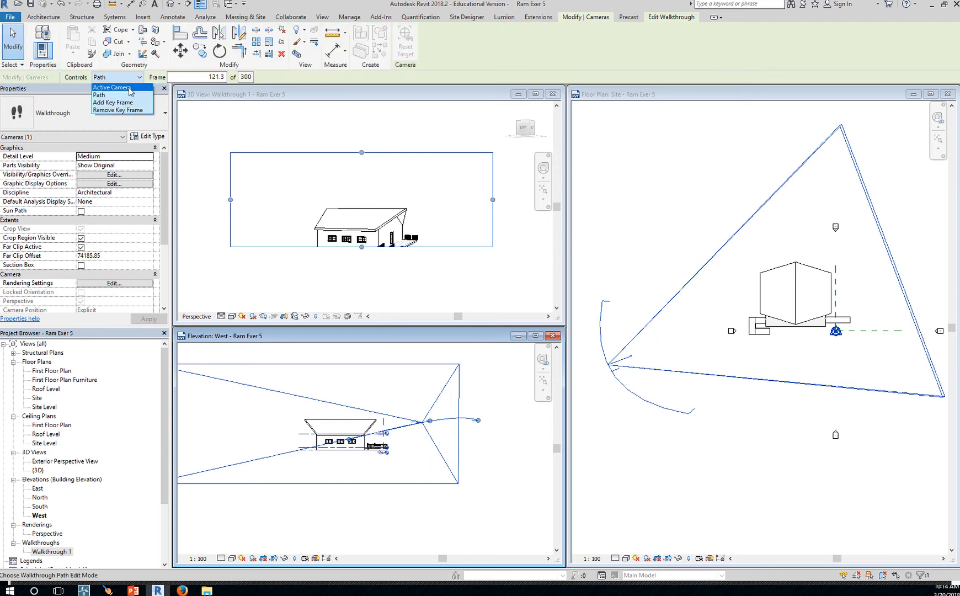
{"action": "left_click", "coordinate": [128, 87]}
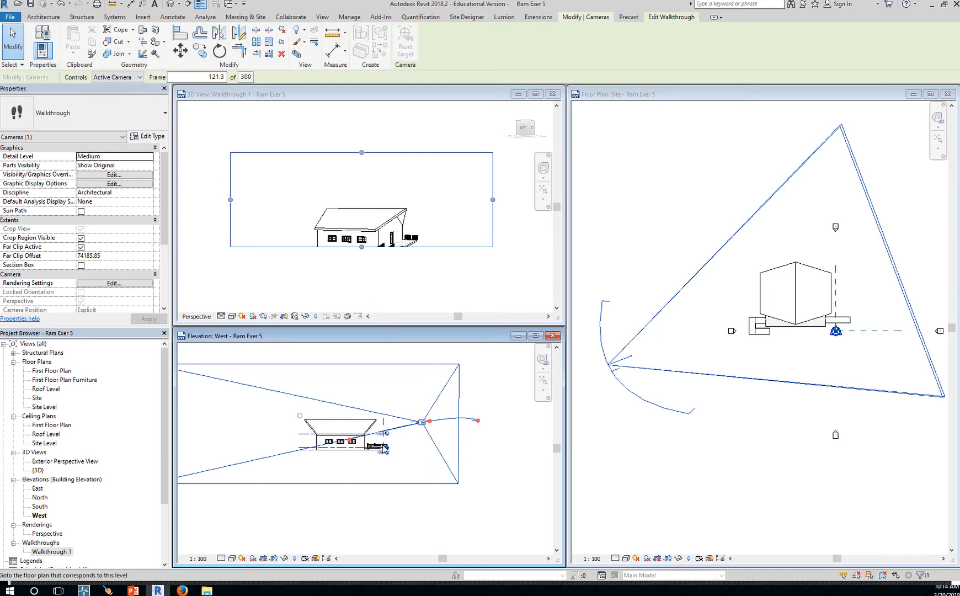
{"action": "scroll", "coordinate": [406, 430], "scroll_direction": "up", "scroll_amount": 4}
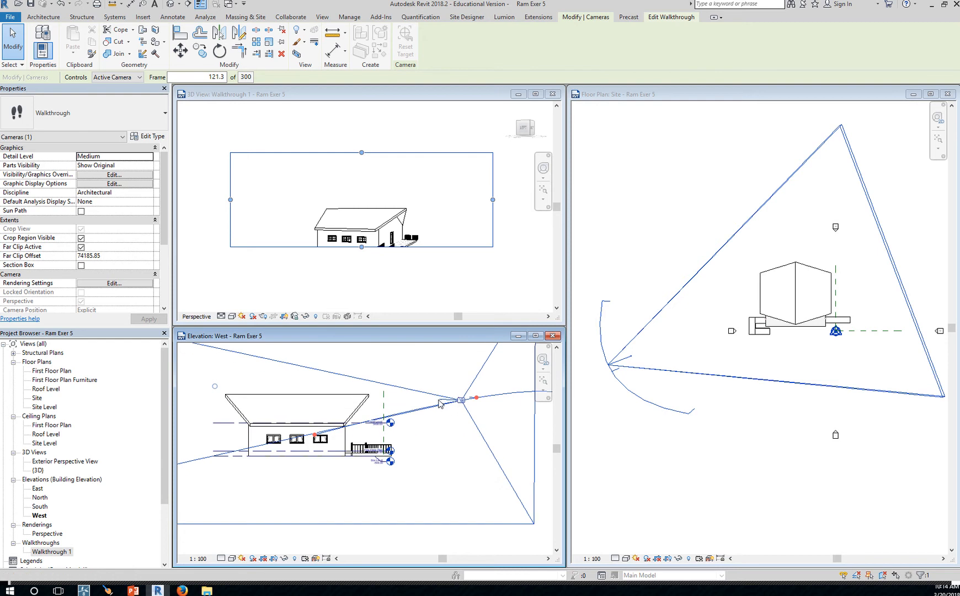
{"action": "key", "text": "Escape"}
{"action": "left_click", "coordinate": [541, 294]}
{"action": "left_click", "coordinate": [707, 337]}
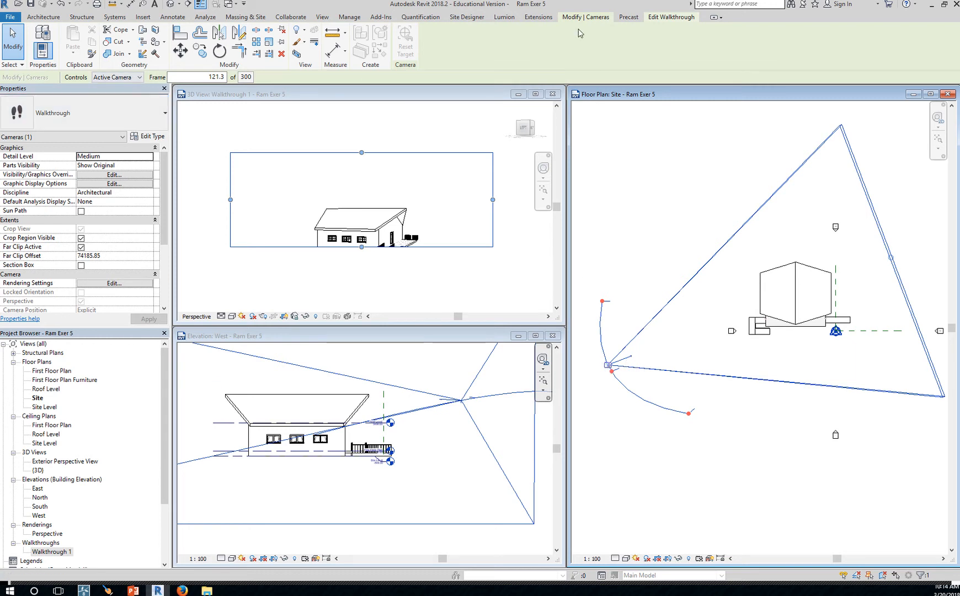
- Advance the walkthrough to the second key frame and tilt its camera target down toward the house in the West elevation
{"action": "left_click", "coordinate": [659, 20]}
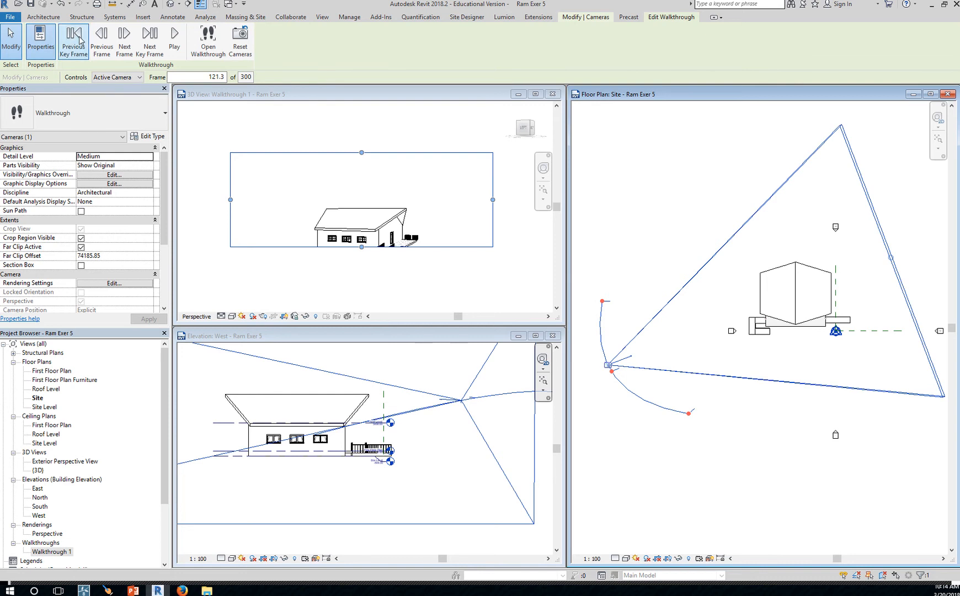
{"action": "left_click", "coordinate": [125, 40]}
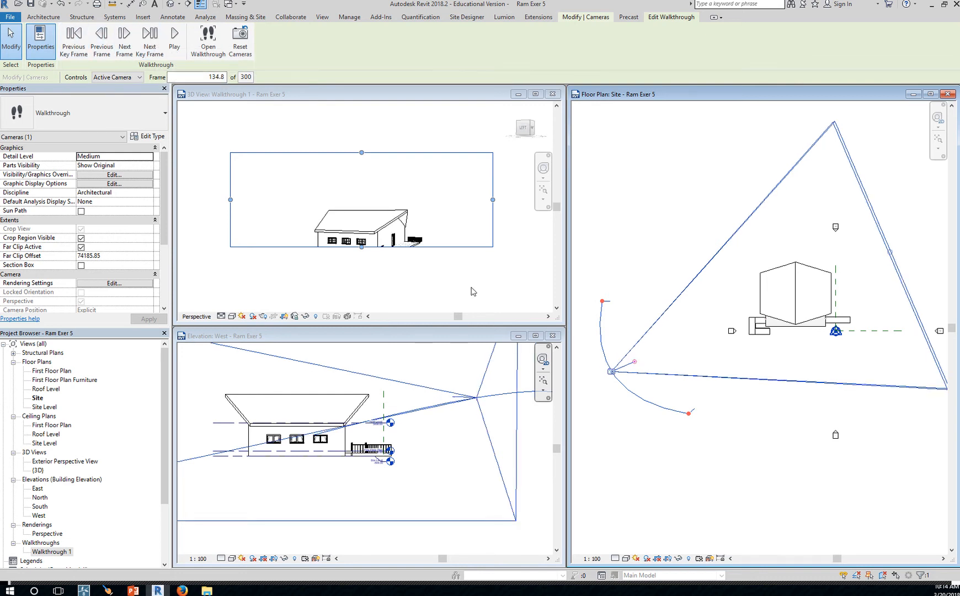
{"action": "left_click", "coordinate": [447, 446]}
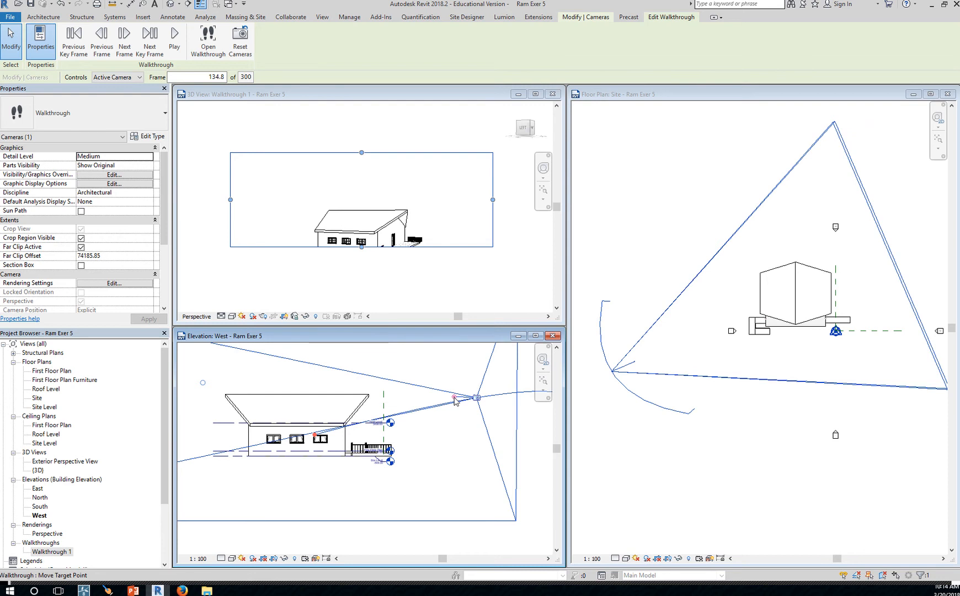
{"action": "mouse_move", "coordinate": [456, 401]}
{"action": "left_mouse_down"}
{"action": "mouse_move", "coordinate": [453, 415]}
{"action": "mouse_move", "coordinate": [452, 406]}
{"action": "left_mouse_up"}
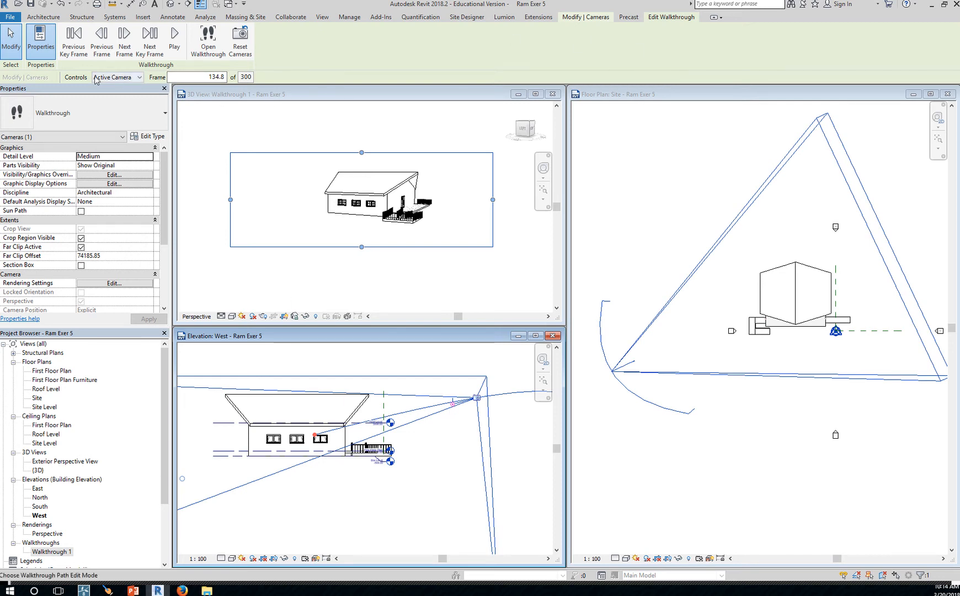
{"action": "left_click", "coordinate": [141, 78]}
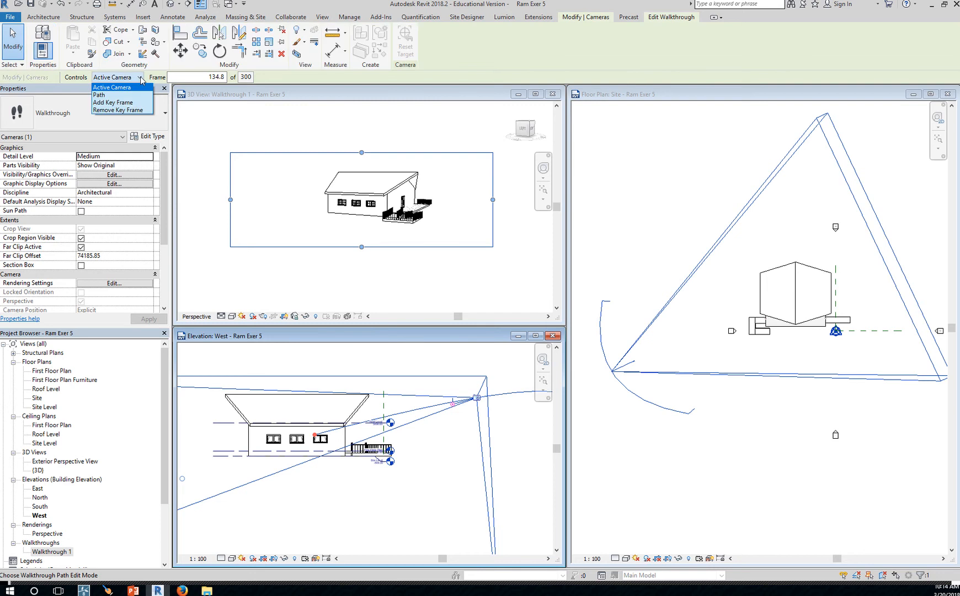
{"action": "left_click", "coordinate": [142, 80]}
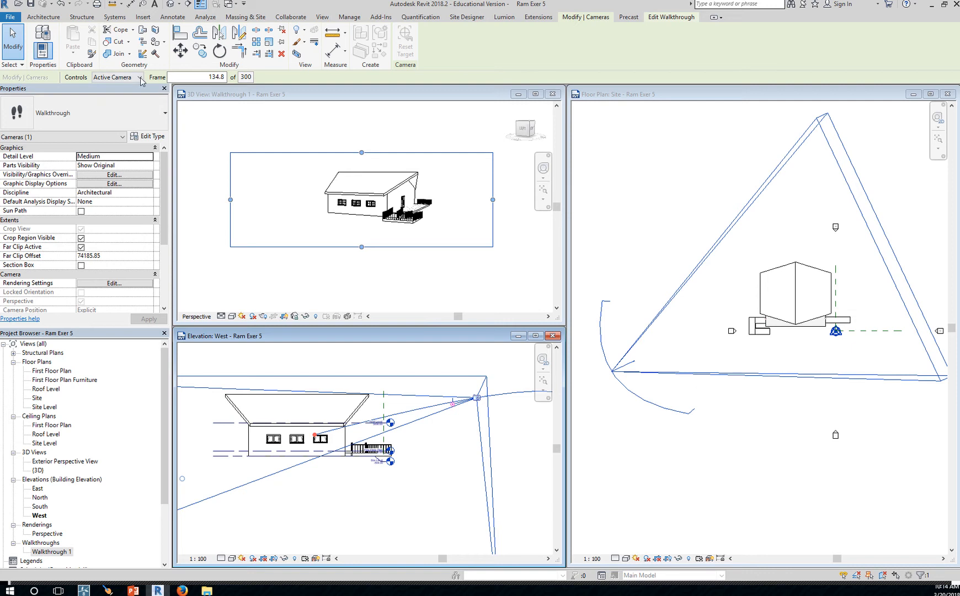
- Go to the last key frame and, with the walkthrough control set to Path, raise its point above the roof ridge in the West elevation
{"action": "left_click", "coordinate": [668, 18]}
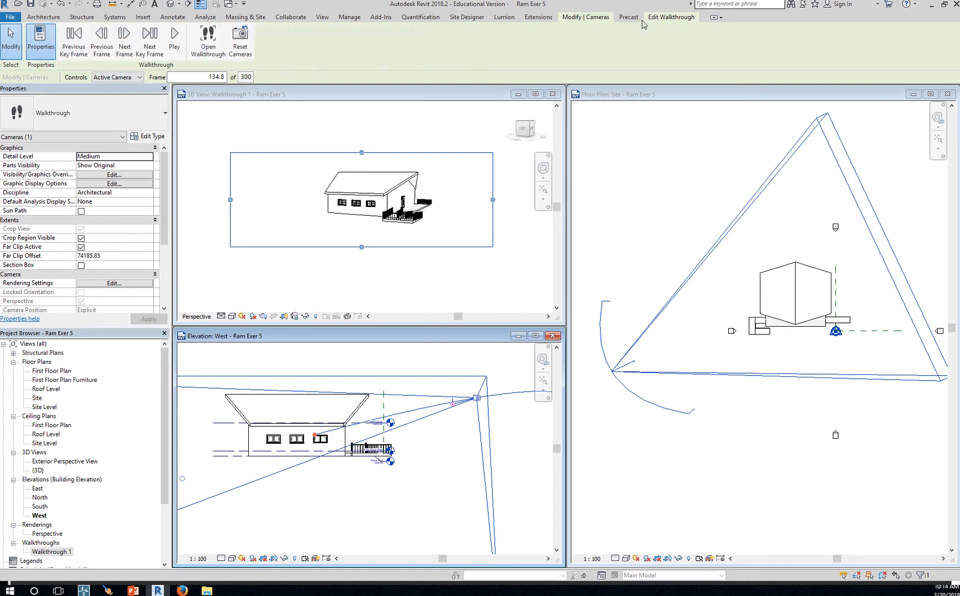
{"action": "left_click", "coordinate": [156, 40]}
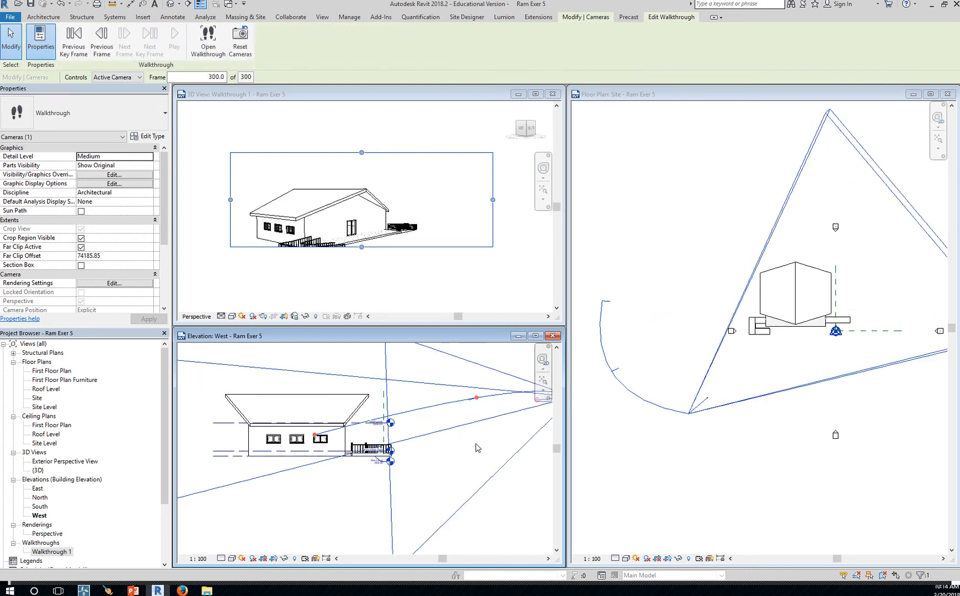
{"action": "scroll", "coordinate": [478, 447], "scroll_direction": "down", "scroll_amount": 2}
{"action": "scroll", "coordinate": [478, 448], "scroll_direction": "down", "scroll_amount": 1}
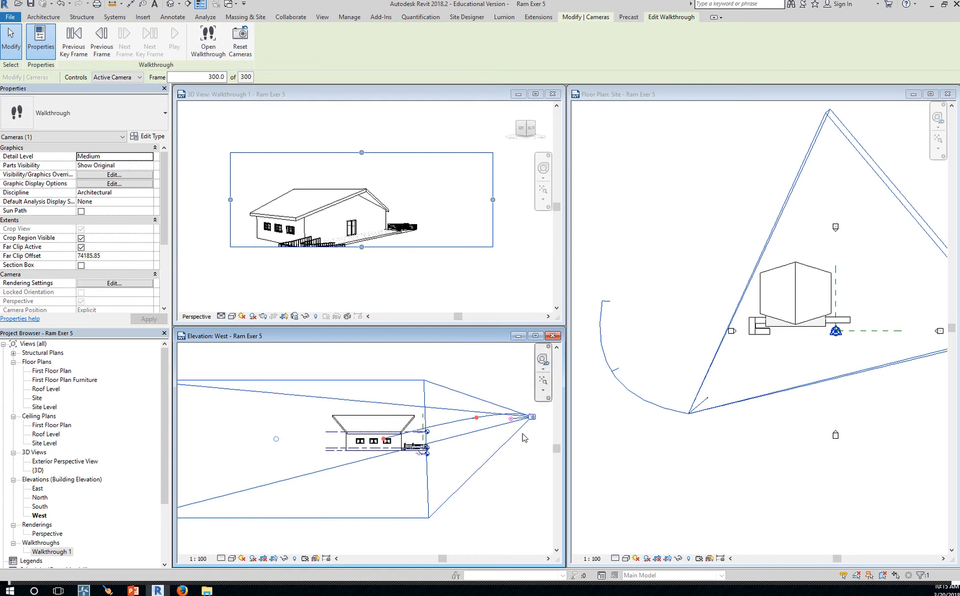
{"action": "left_click", "coordinate": [138, 78]}
{"action": "left_click", "coordinate": [126, 95]}
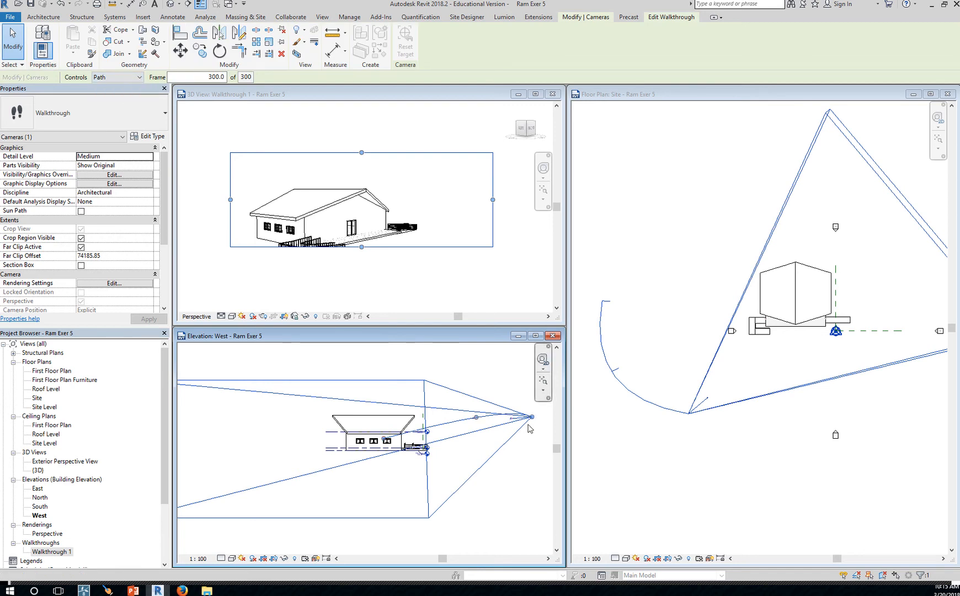
{"action": "left_click_drag", "start_coordinate": [533, 422], "coordinate": [532, 406]}
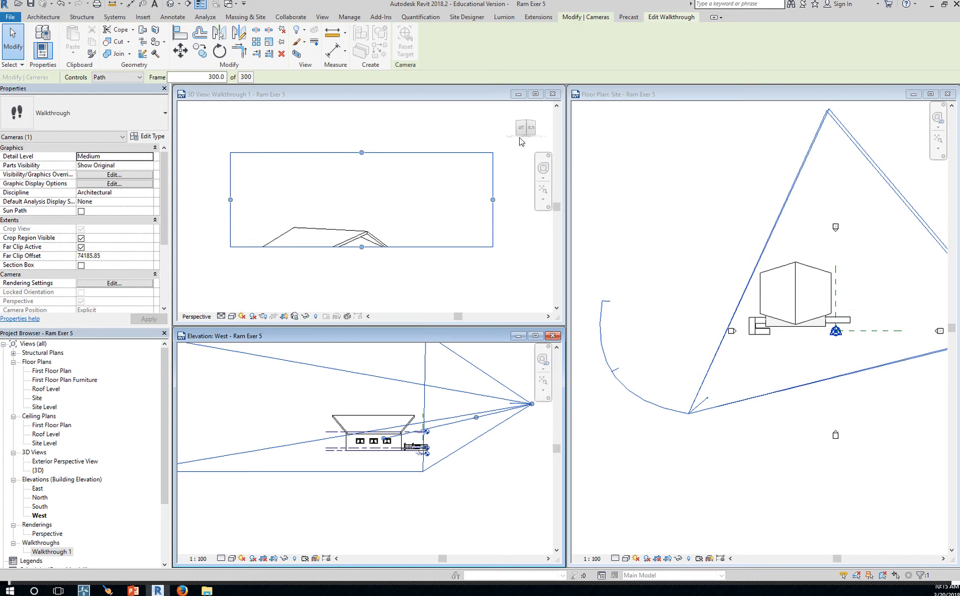
- Return the walkthrough control to Active Camera and tilt the last key frame's camera down to bring the whole house into view
{"action": "left_click", "coordinate": [139, 77]}
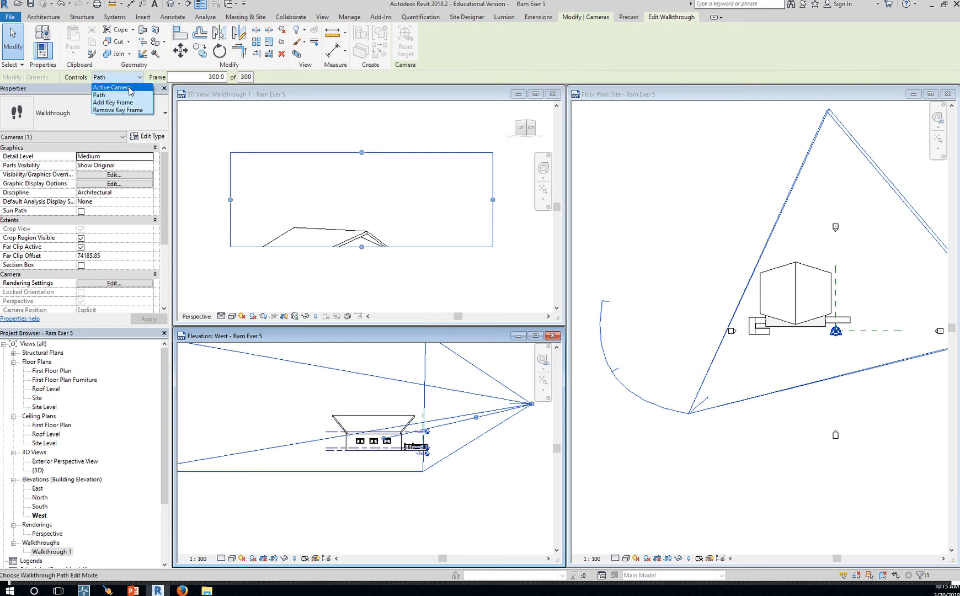
{"action": "left_click", "coordinate": [130, 89]}
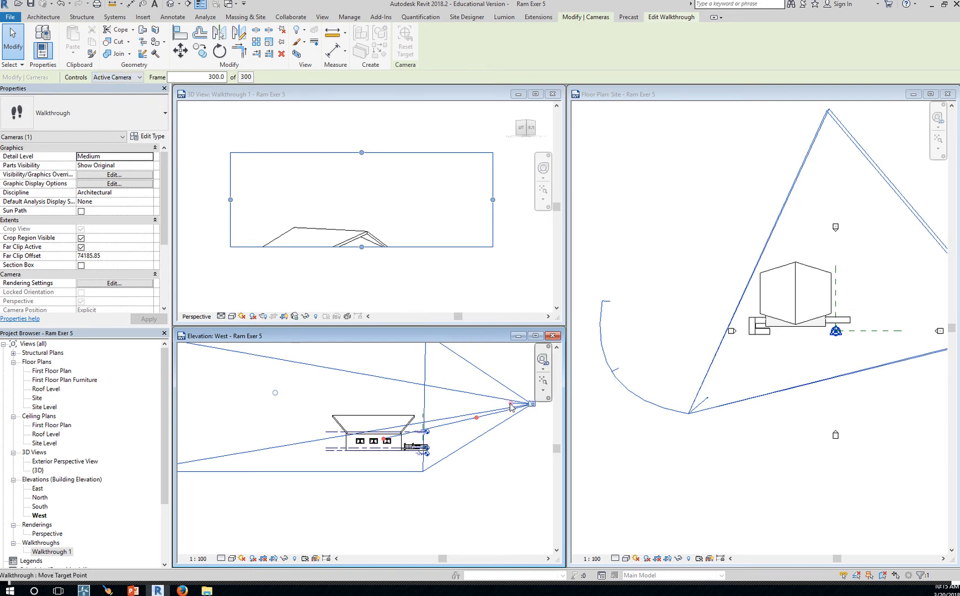
{"action": "left_click_drag", "start_coordinate": [511, 407], "coordinate": [512, 415]}
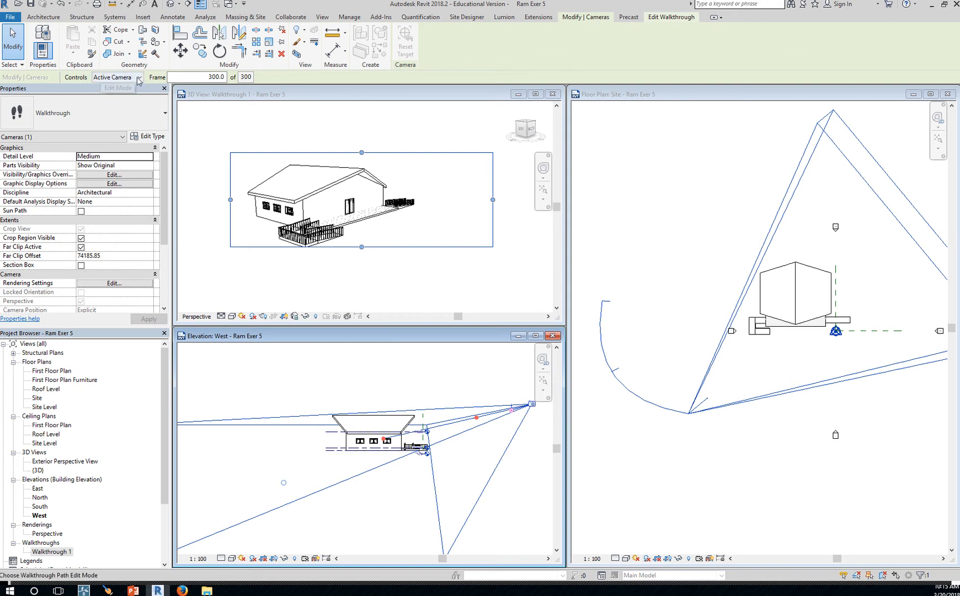
- Step back through the key frames to the first one and play the walkthrough in its 3D view
{"action": "left_click", "coordinate": [657, 18]}
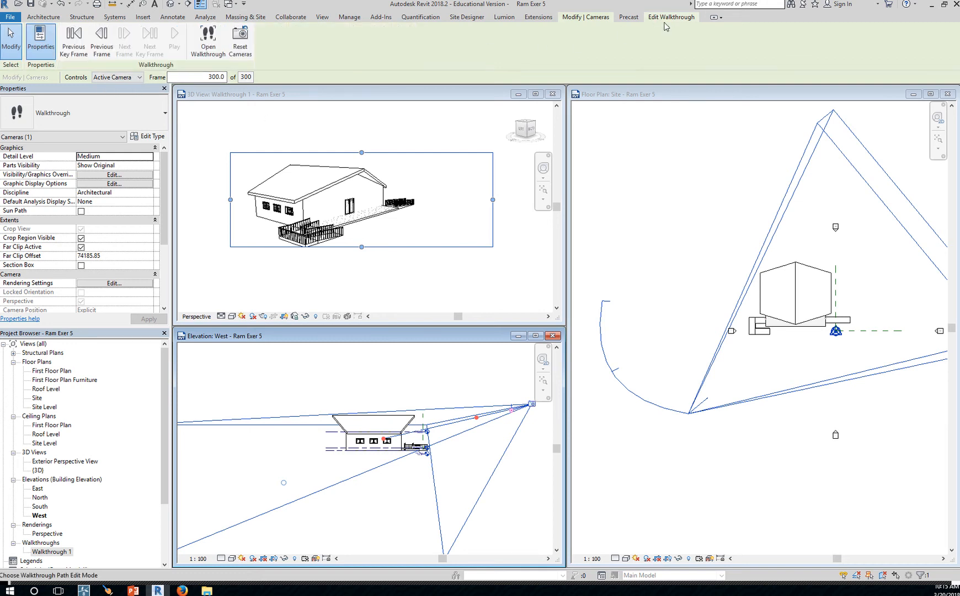
{"action": "left_click", "coordinate": [74, 44]}
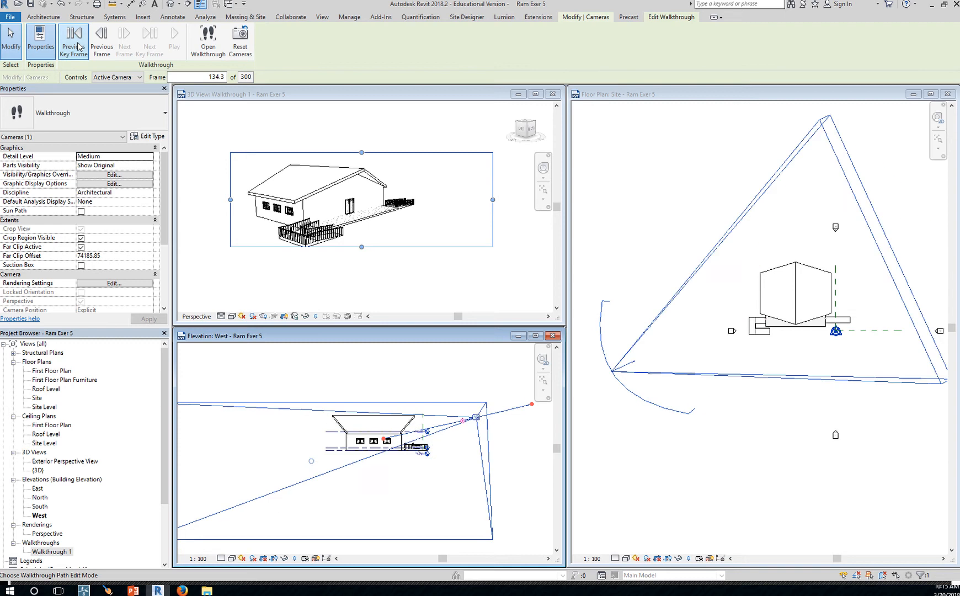
{"action": "left_click", "coordinate": [74, 46]}
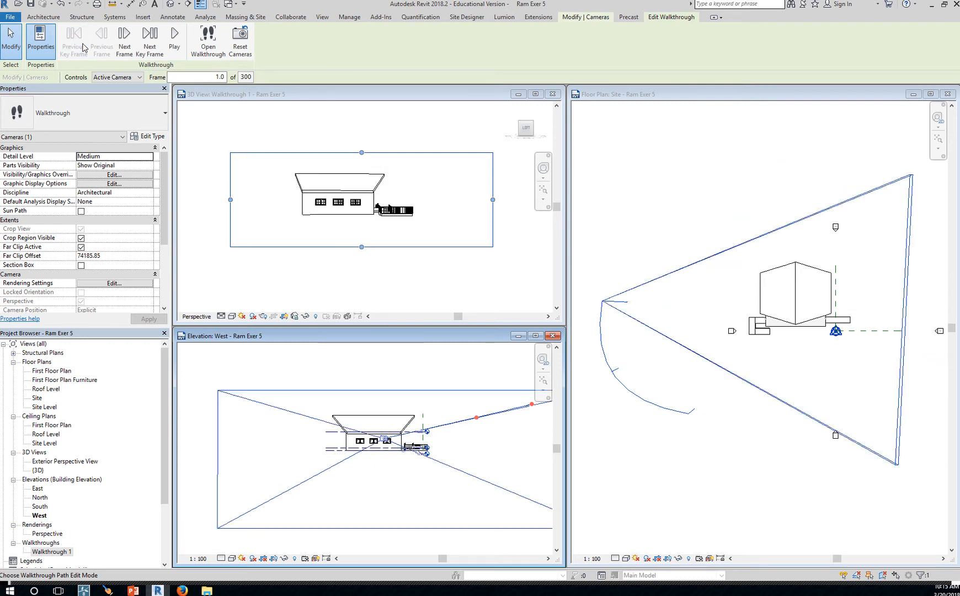
{"action": "left_click", "coordinate": [333, 98]}
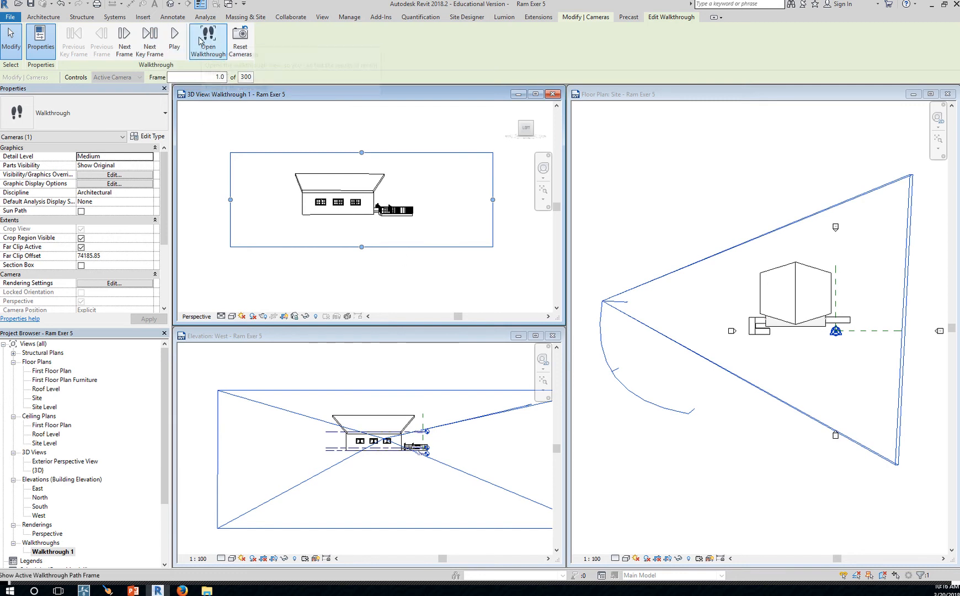
{"action": "left_click", "coordinate": [175, 36]}
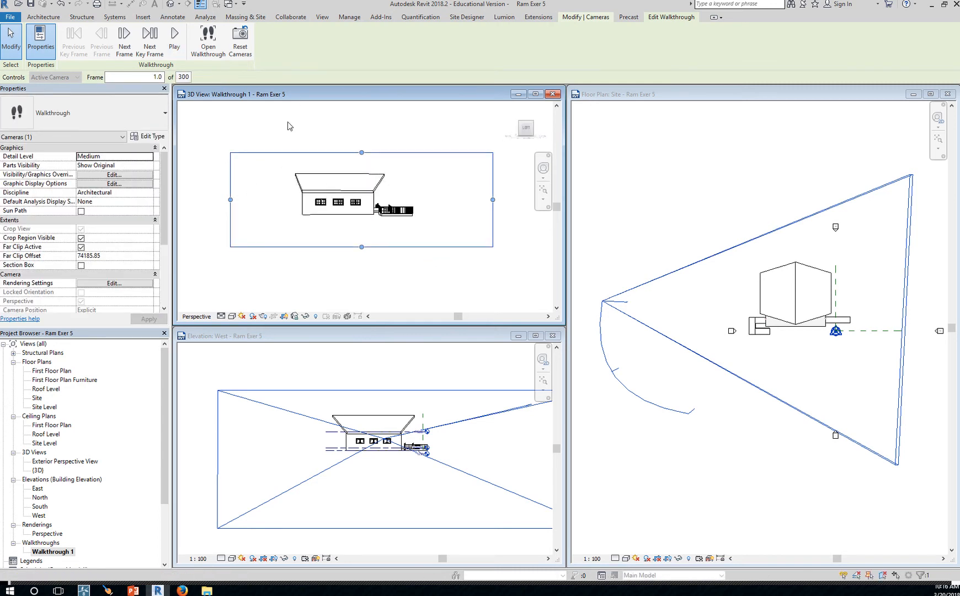
- Set the walkthrough to 30 frames per second, turn off Uniform Speed, and set key frame 2's accelerator to 2.0
{"action": "left_click", "coordinate": [185, 77]}
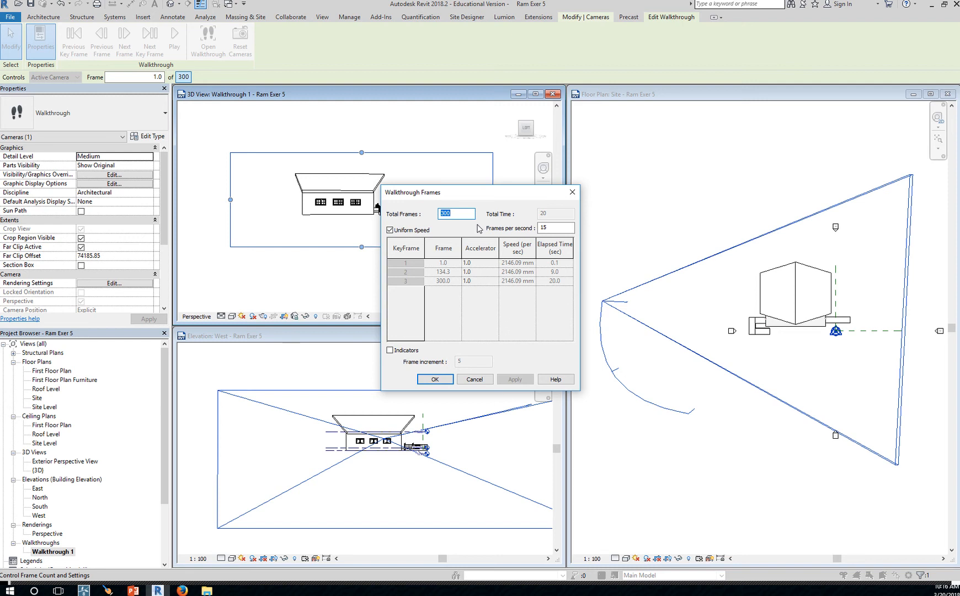
{"action": "left_click_drag", "start_coordinate": [555, 228], "coordinate": [541, 231]}
{"action": "type", "text": "30"}
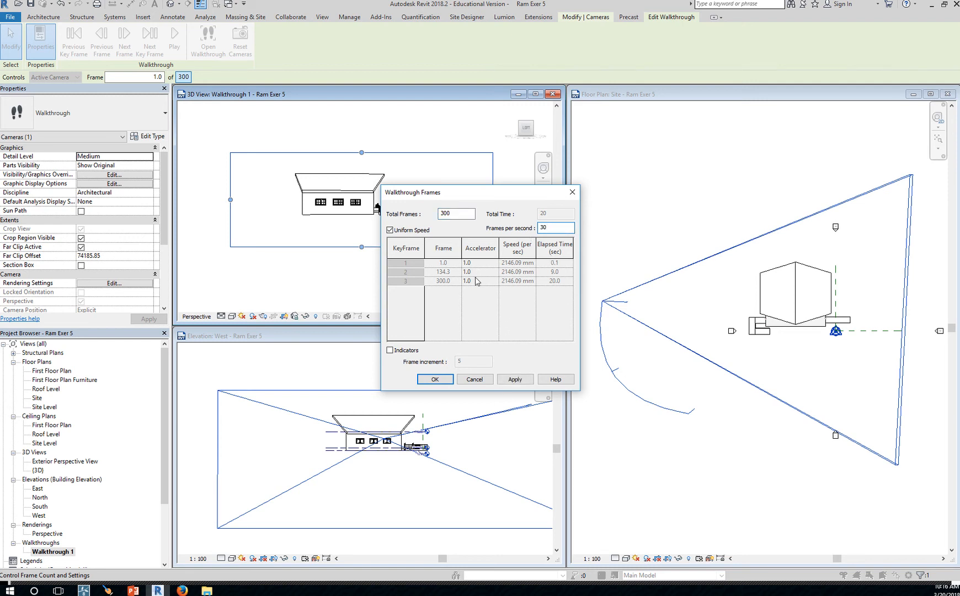
{"action": "left_click", "coordinate": [390, 230]}
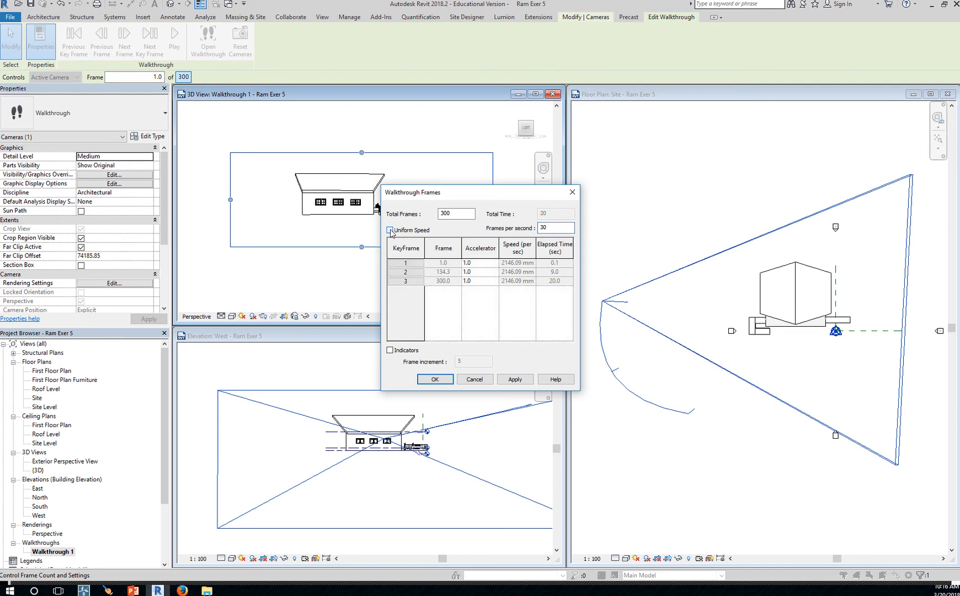
{"action": "left_click", "coordinate": [485, 272]}
{"action": "left_click", "coordinate": [512, 380]}
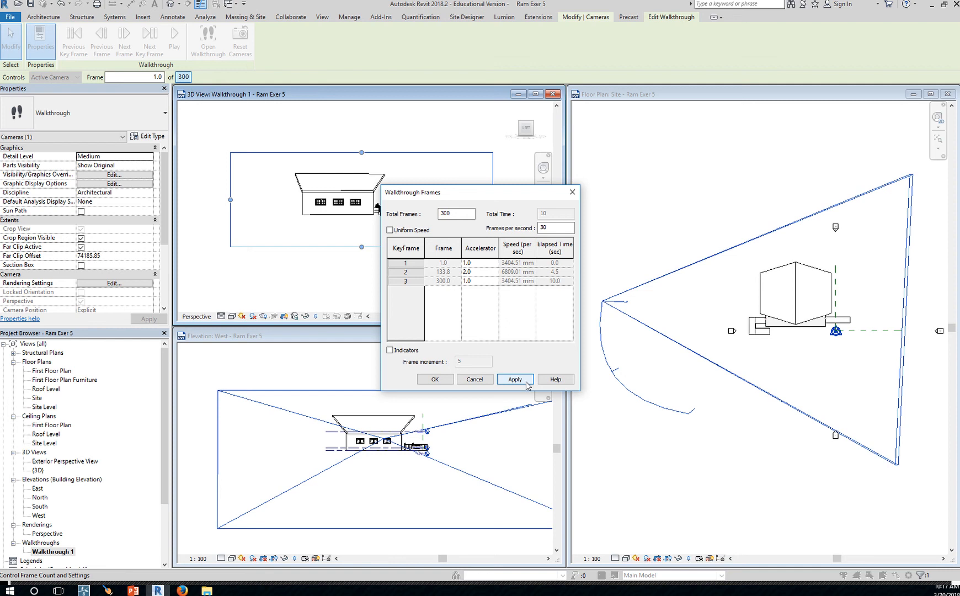
{"action": "left_click", "coordinate": [434, 379]}
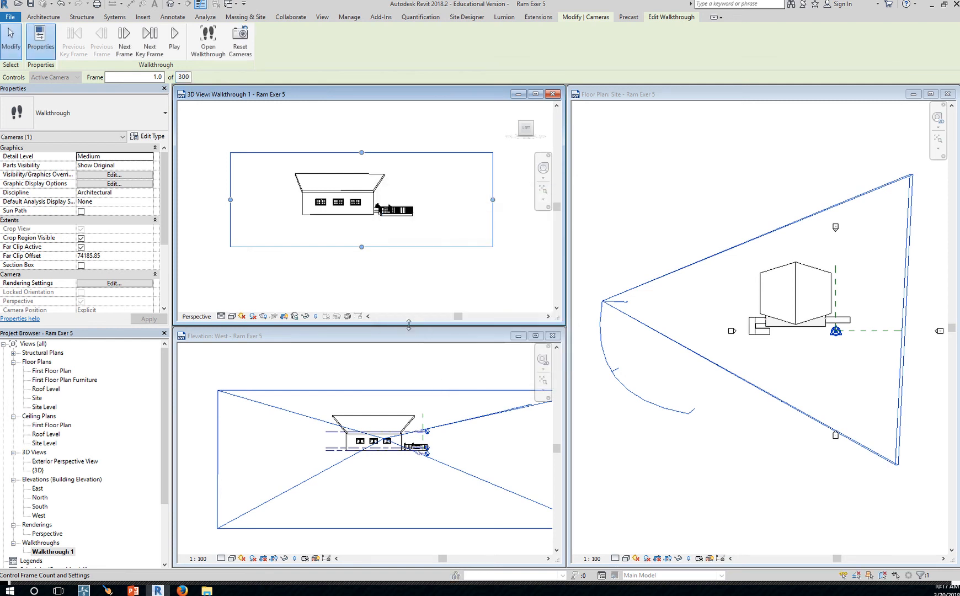
- Play the walkthrough again to check its speed and review the frame settings
{"action": "left_click", "coordinate": [173, 42]}
{"action": "left_click", "coordinate": [183, 76]}
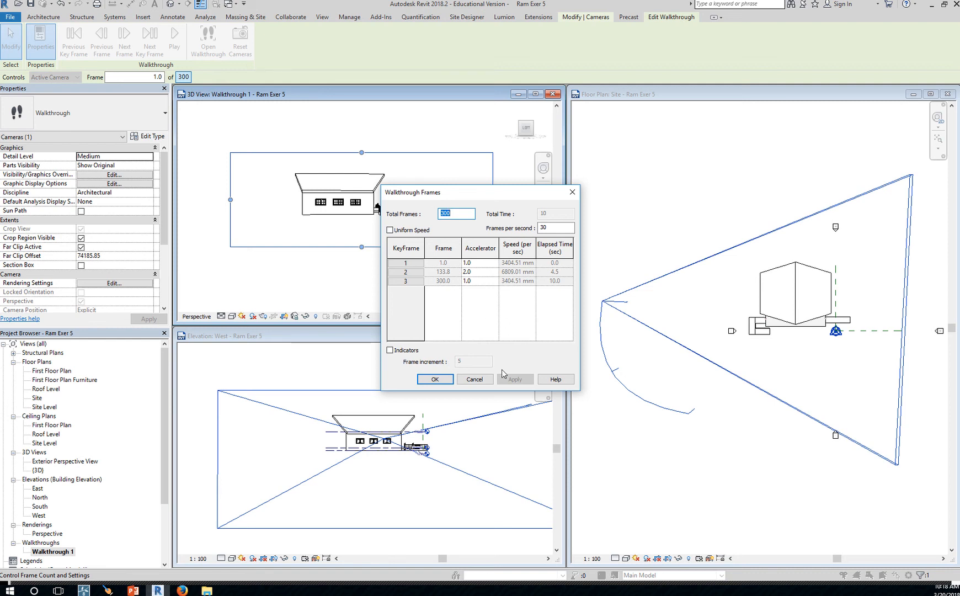
{"action": "left_click", "coordinate": [446, 380]}
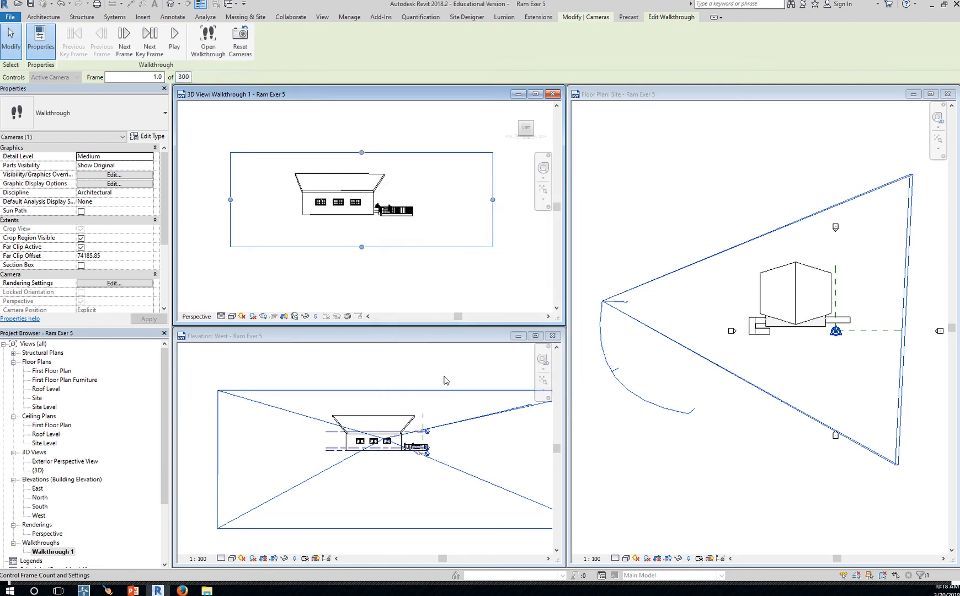
- Start exporting the walkthrough as an animation, using a frame range from 1 to 300 at 30 frames/sec in Hidden Line style
{"action": "left_click", "coordinate": [8, 18]}
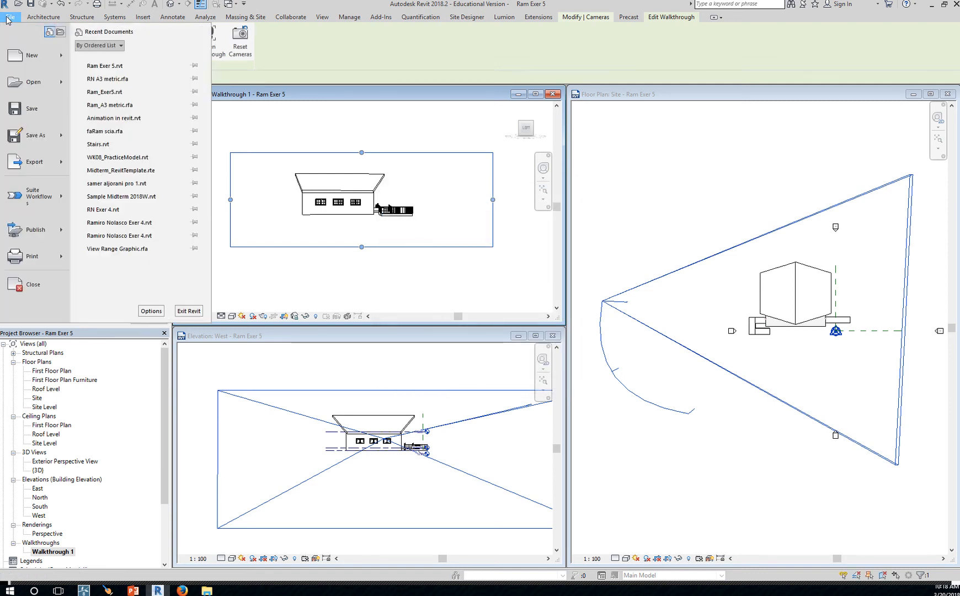
{"action": "mouse_move", "coordinate": [38, 161]}
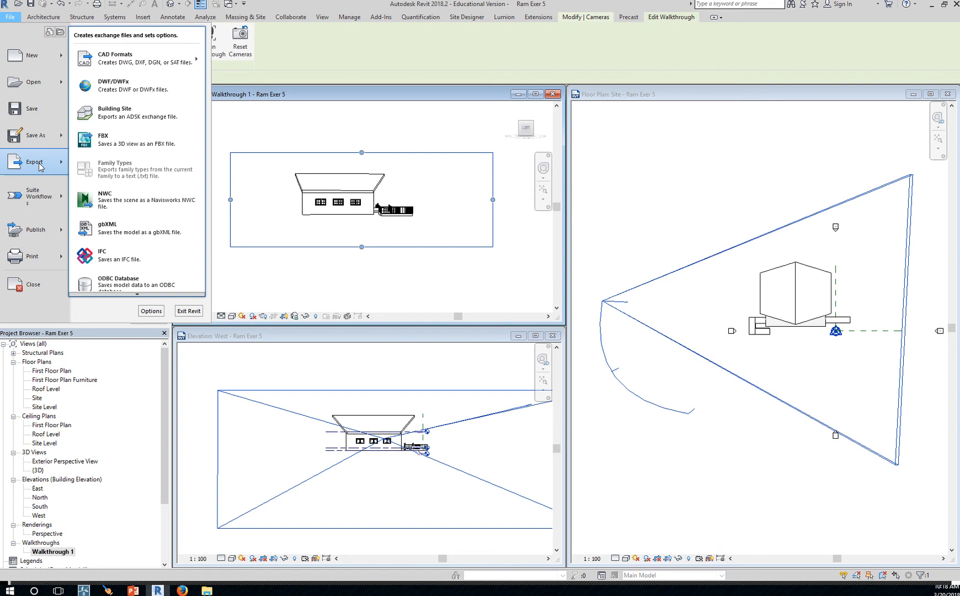
{"action": "mouse_move", "coordinate": [135, 296]}
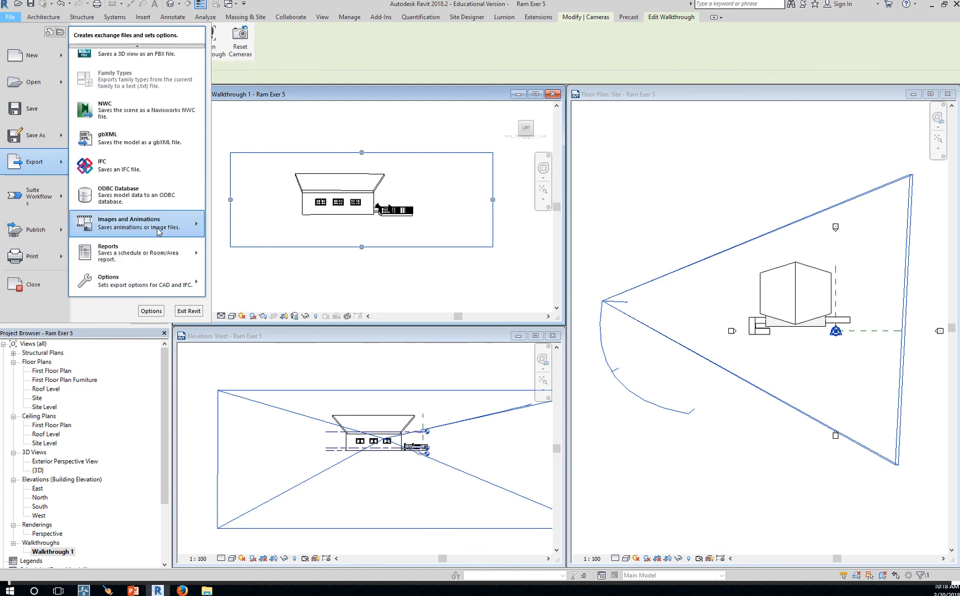
{"action": "mouse_move", "coordinate": [158, 232]}
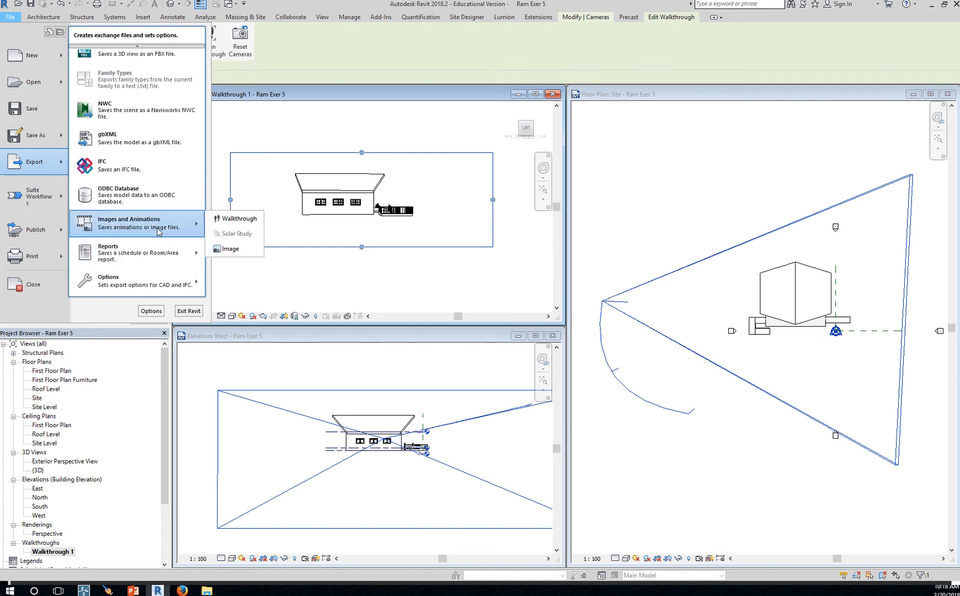
{"action": "left_click", "coordinate": [239, 219]}
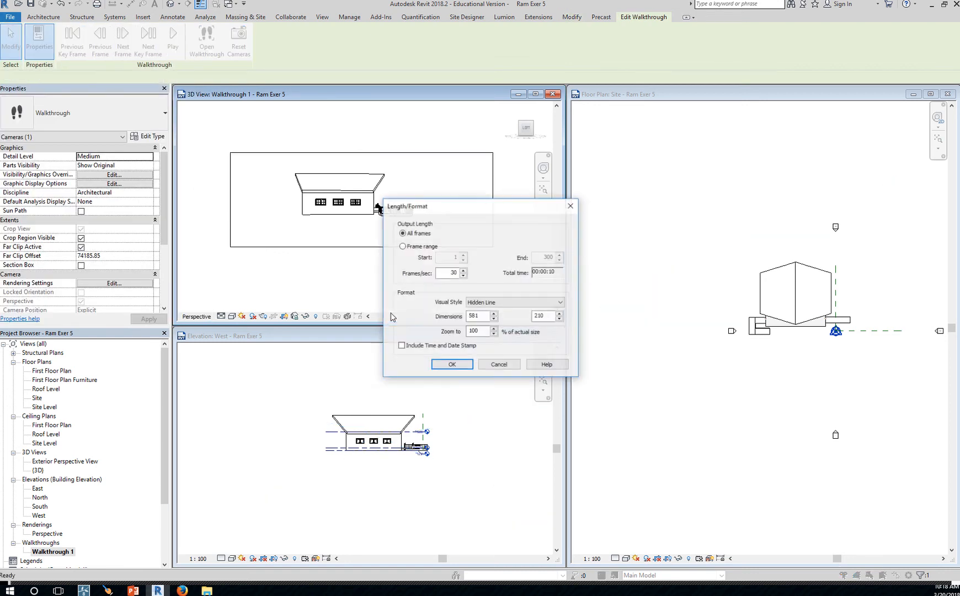
{"action": "left_click", "coordinate": [409, 250]}
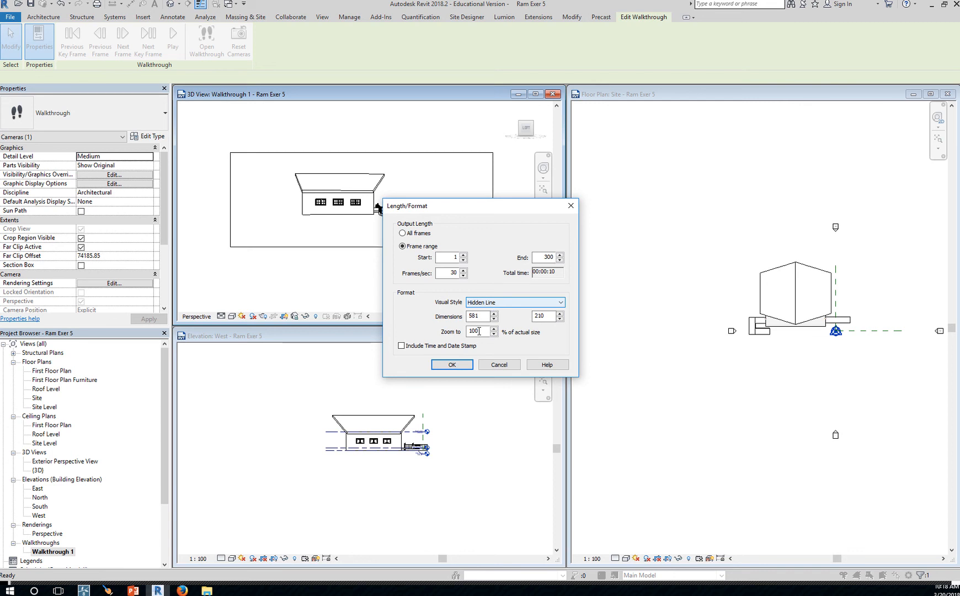
{"action": "left_click", "coordinate": [451, 365]}
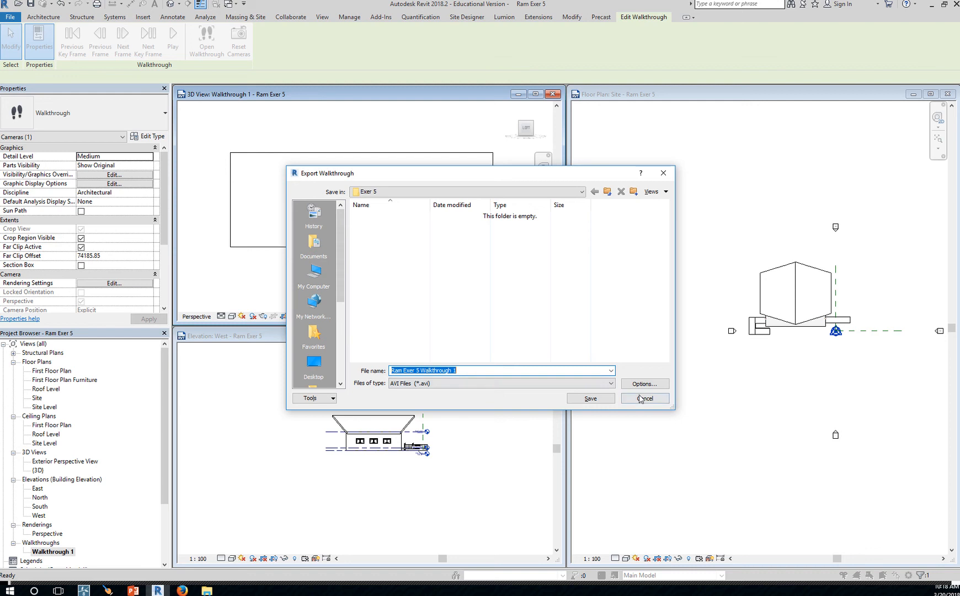
- Recheck the export's length and format options, then save it as an AVI in the Exer 5 folder with Full Frames (Uncompressed) compression
{"action": "left_click", "coordinate": [644, 383]}
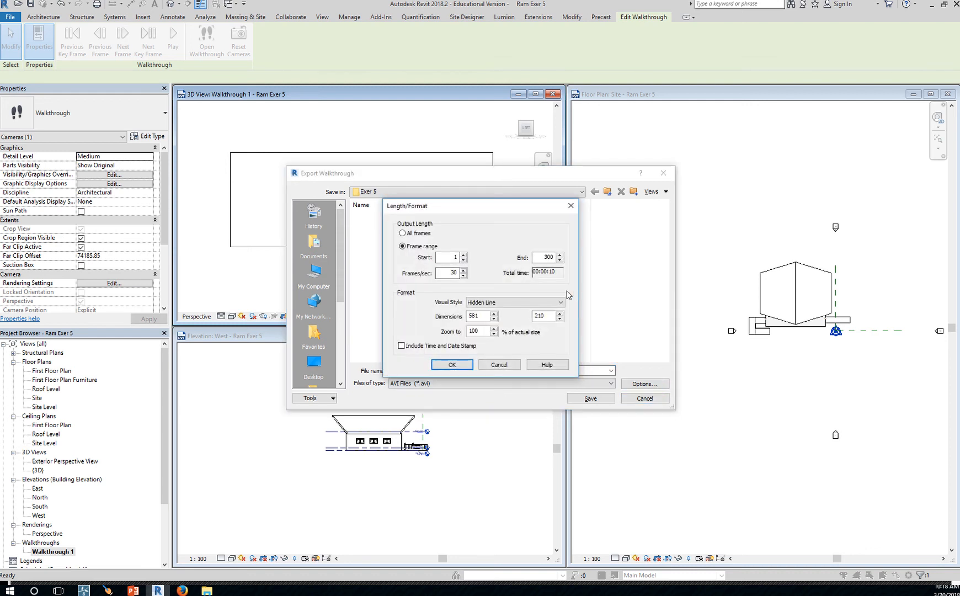
{"action": "left_click", "coordinate": [500, 365]}
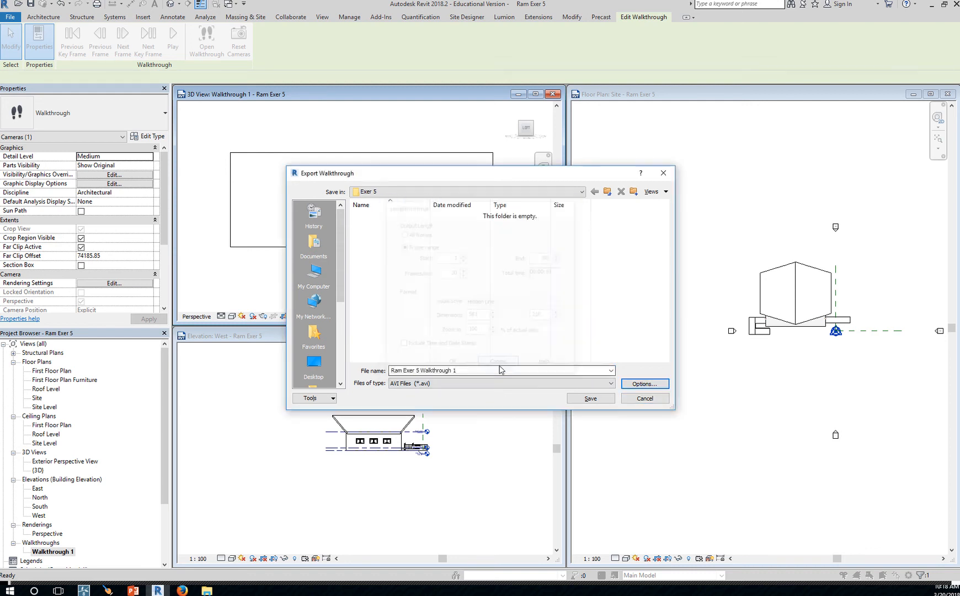
{"action": "left_click", "coordinate": [602, 399]}
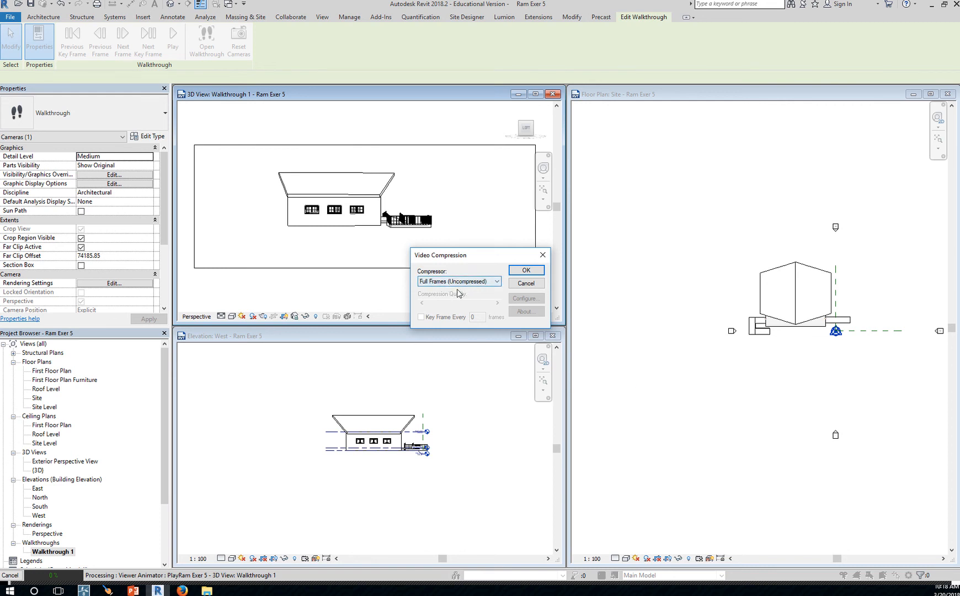
{"action": "left_click", "coordinate": [525, 270]}
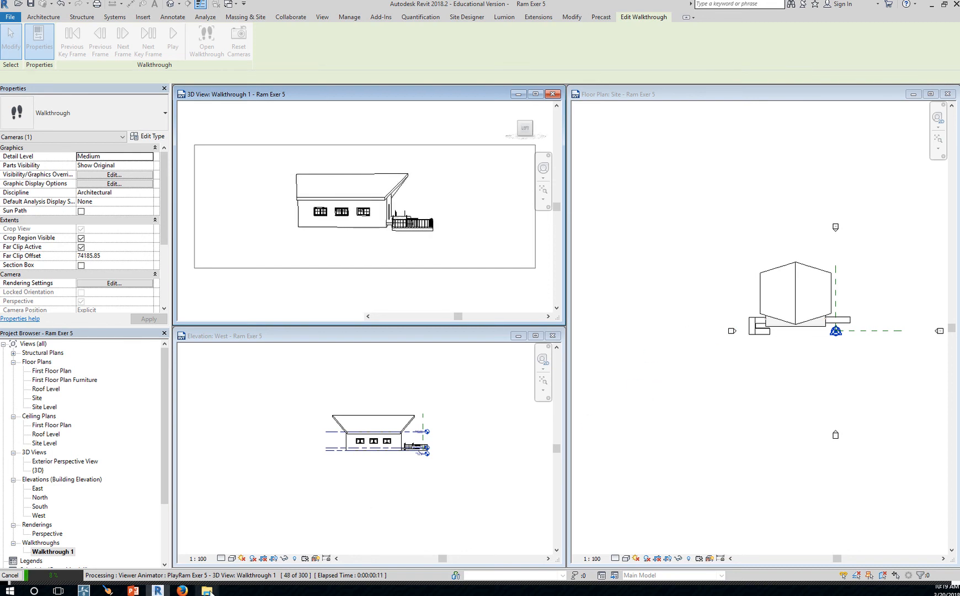
- Switch to File Explorer and look for the exported walkthrough video in the Exer 5 folder
{"action": "mouse_move", "coordinate": [209, 589]}
{"action": "mouse_move", "coordinate": [244, 566]}
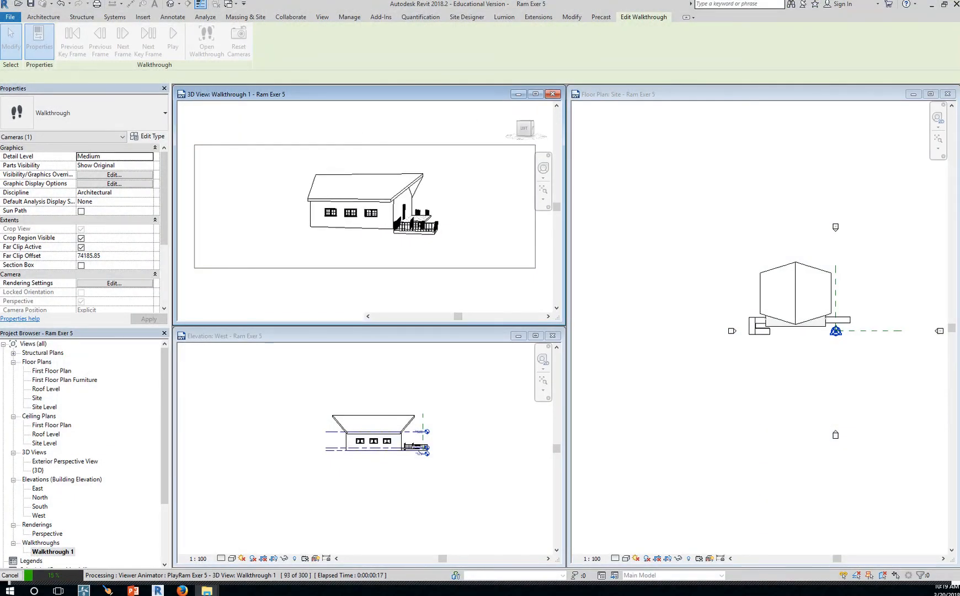
{"action": "left_click_drag", "start_coordinate": [0, 105], "coordinate": [608, 107]}
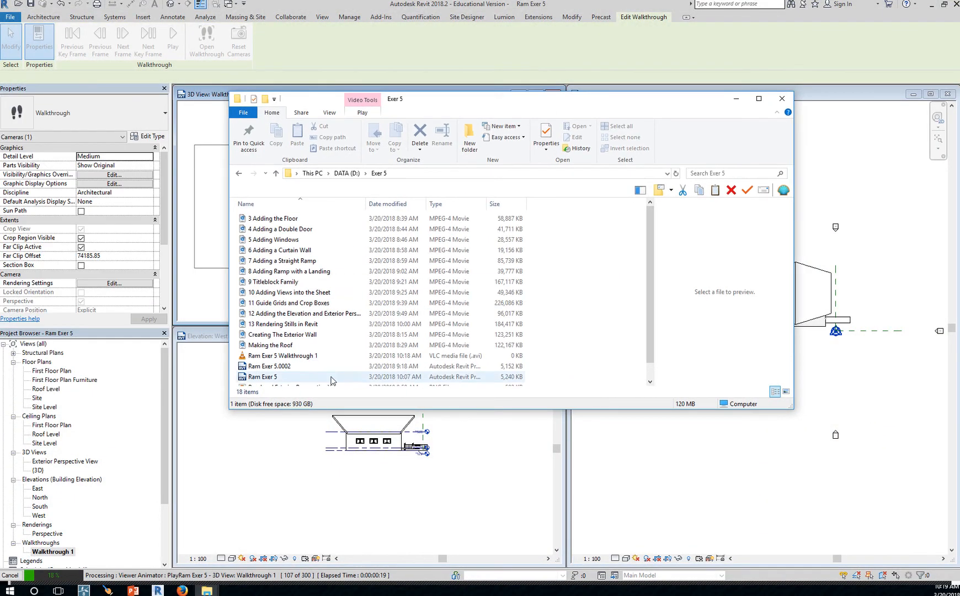